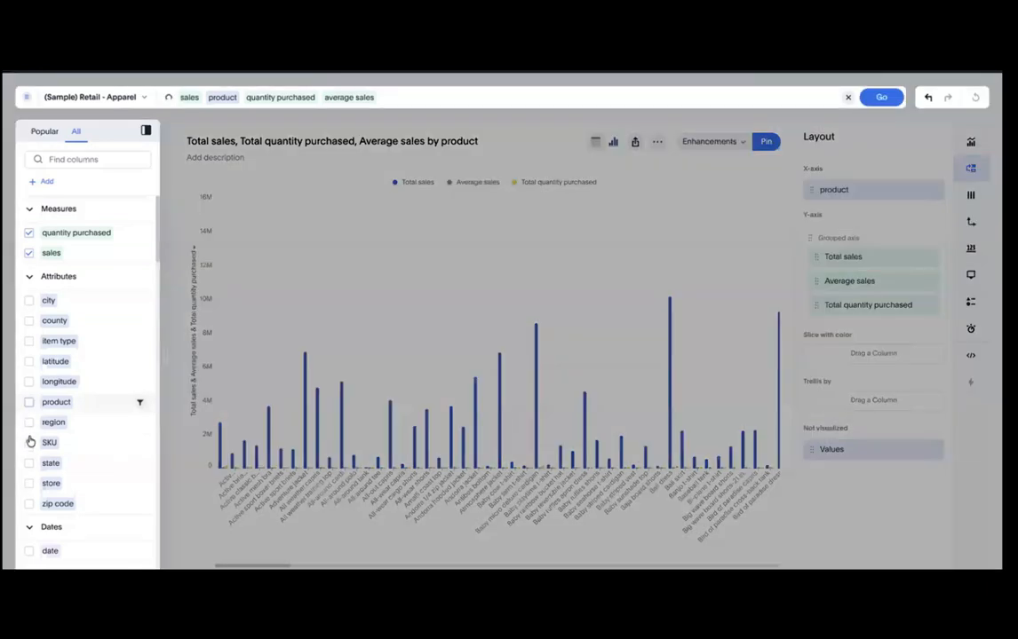
Step: Replace product with region in the search columns and run the search
{"action": "left_click", "coordinate": [28, 423]}
{"action": "left_click", "coordinate": [879, 98]}
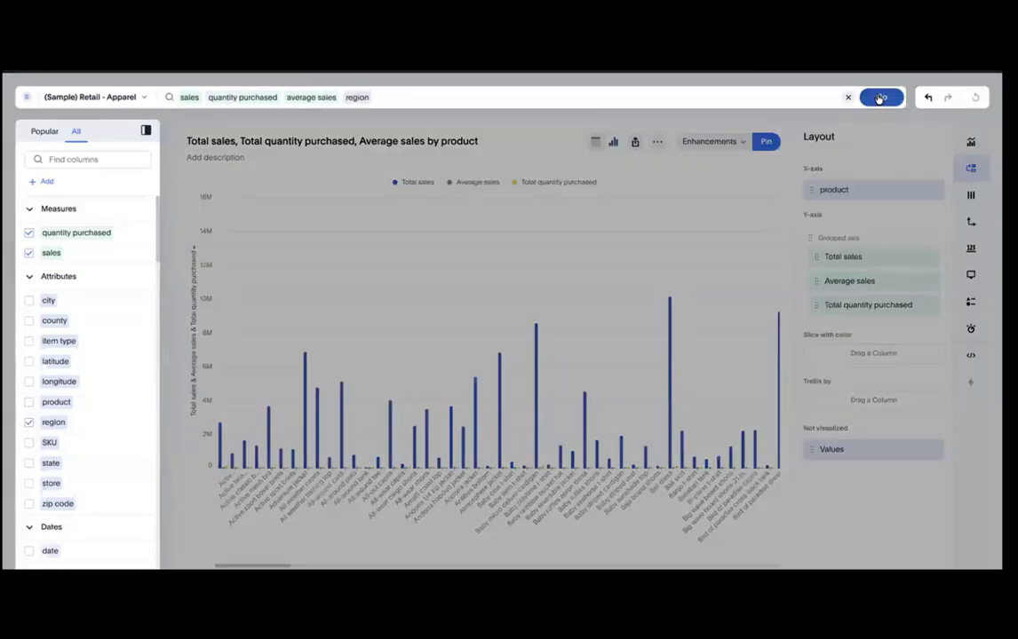
{"action": "left_click", "coordinate": [880, 98]}
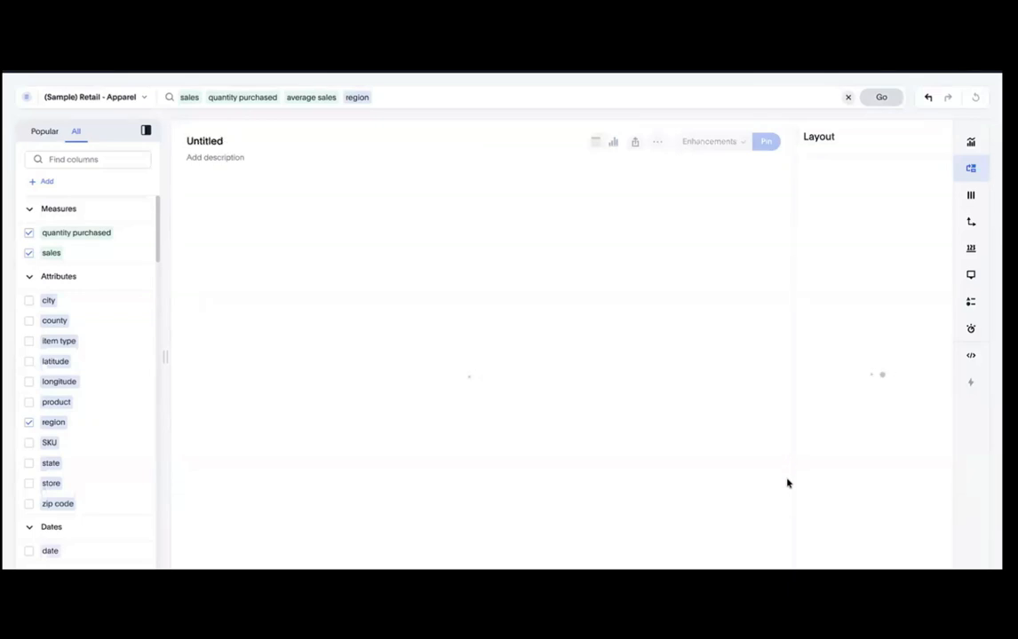
Step: Arrange the grouped y-axis measures as Total quantity purchased, Total sales, Average sales and update the chart
{"action": "left_click_drag", "start_coordinate": [863, 425], "coordinate": [867, 267]}
{"action": "left_click", "coordinate": [919, 137]}
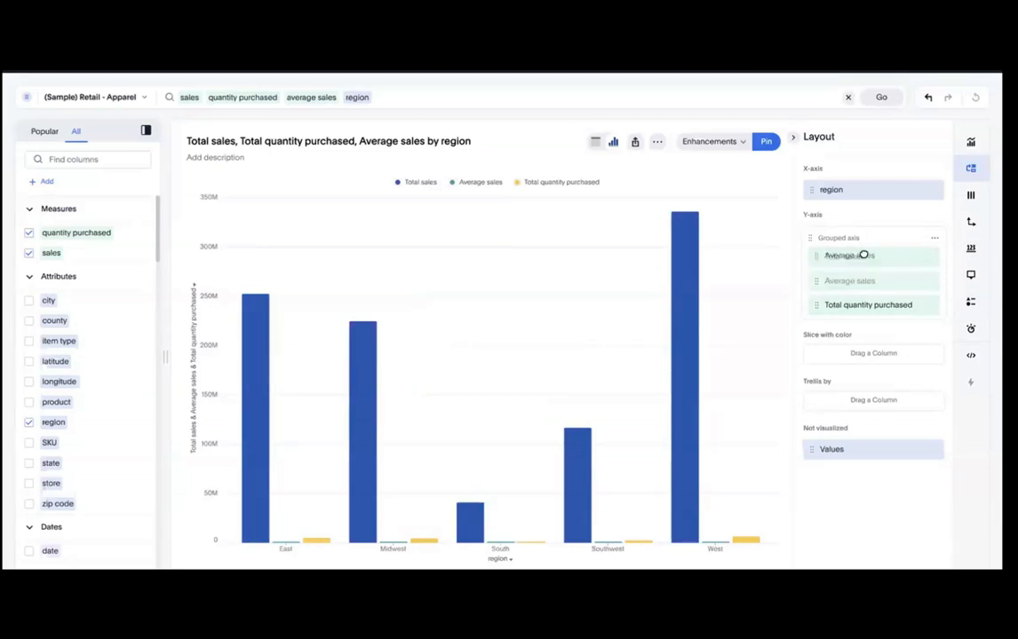
{"action": "left_click_drag", "start_coordinate": [870, 302], "coordinate": [919, 229]}
{"action": "left_click", "coordinate": [915, 136]}
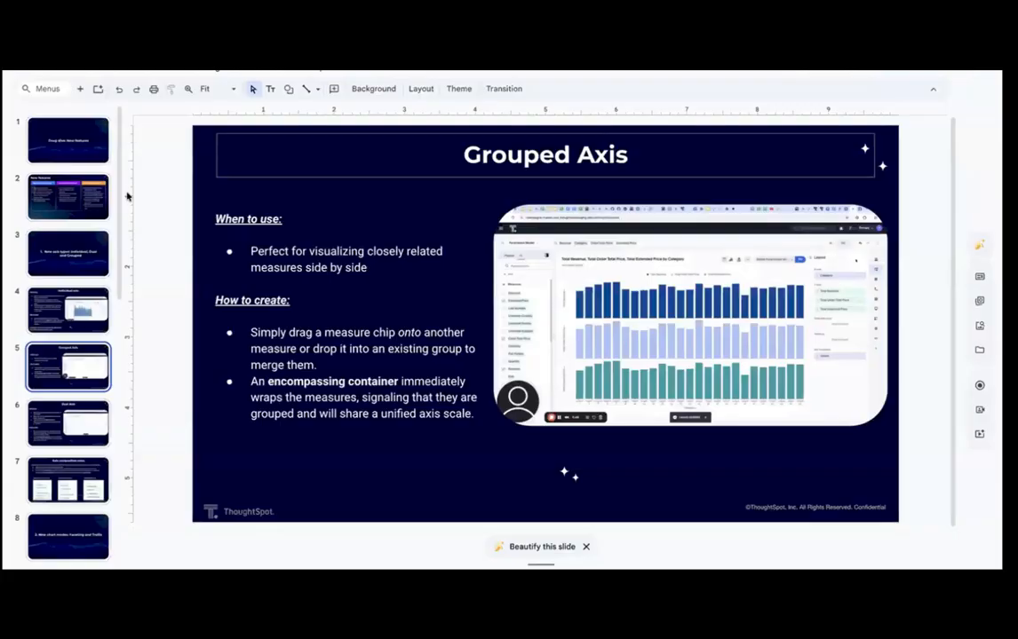
Step: Advance the presentation from the Grouped Axis slide to the Dual Axis slide
{"action": "key", "text": "Down"}
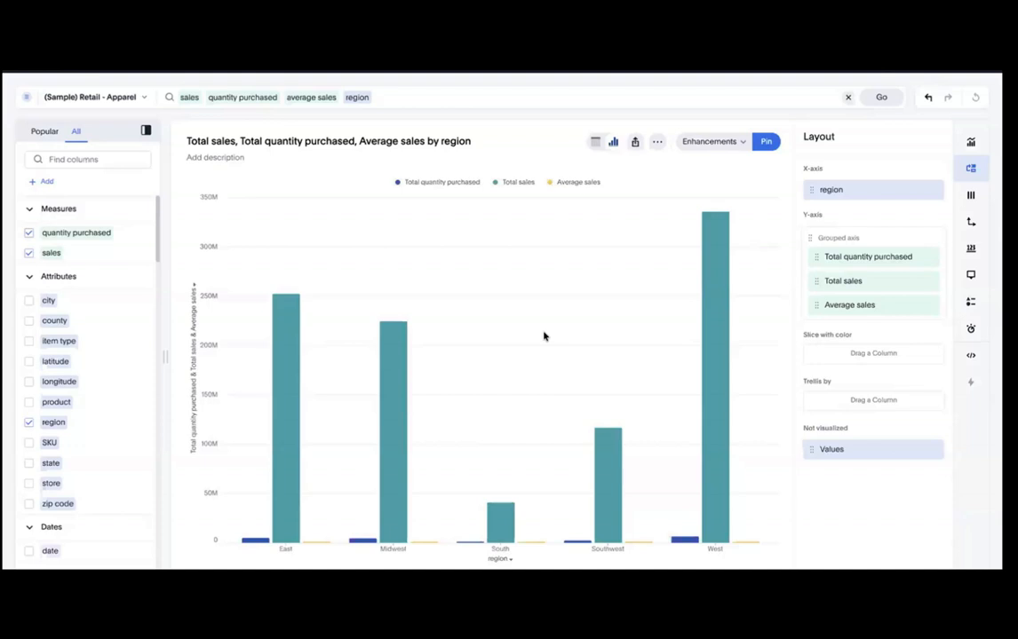
Step: Remove Total quantity purchased from the grouped y-axis, compare Total sales with Average sales as a dual axis, and update the chart
{"action": "left_click", "coordinate": [926, 256]}
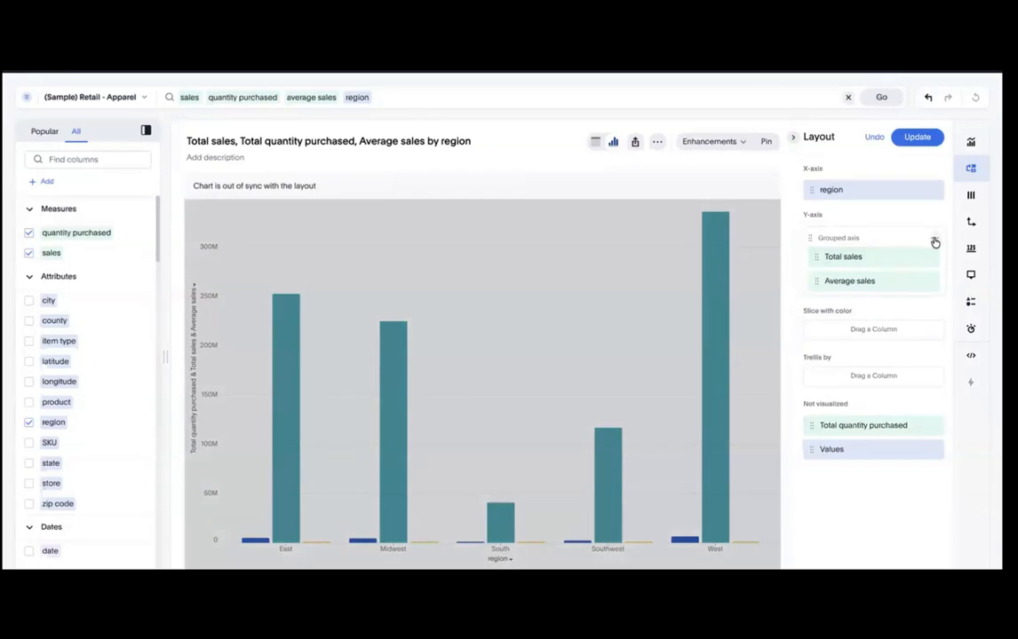
{"action": "left_click", "coordinate": [934, 238]}
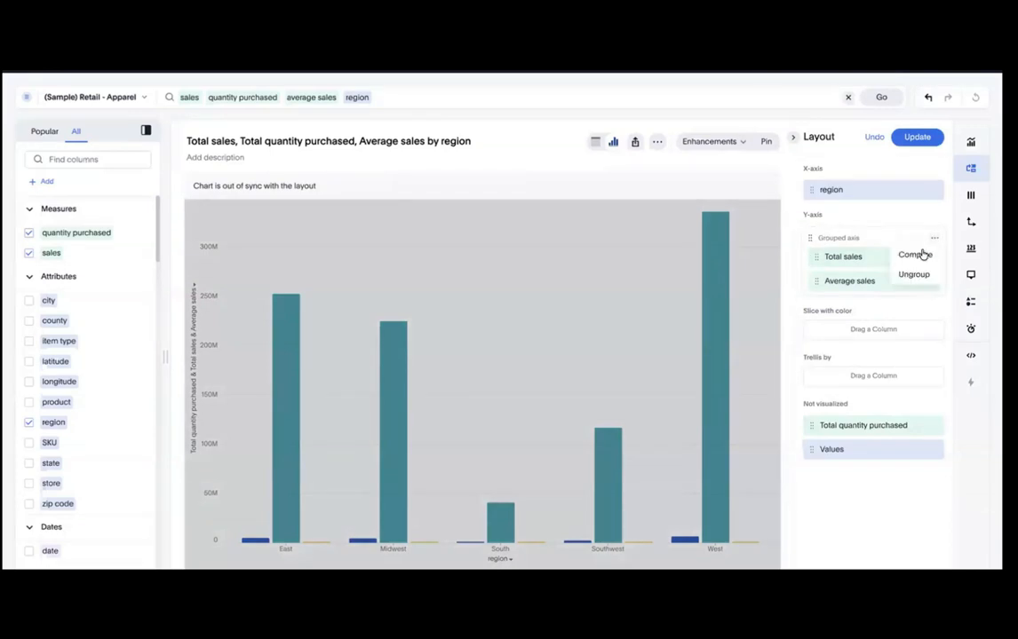
{"action": "left_click", "coordinate": [916, 256]}
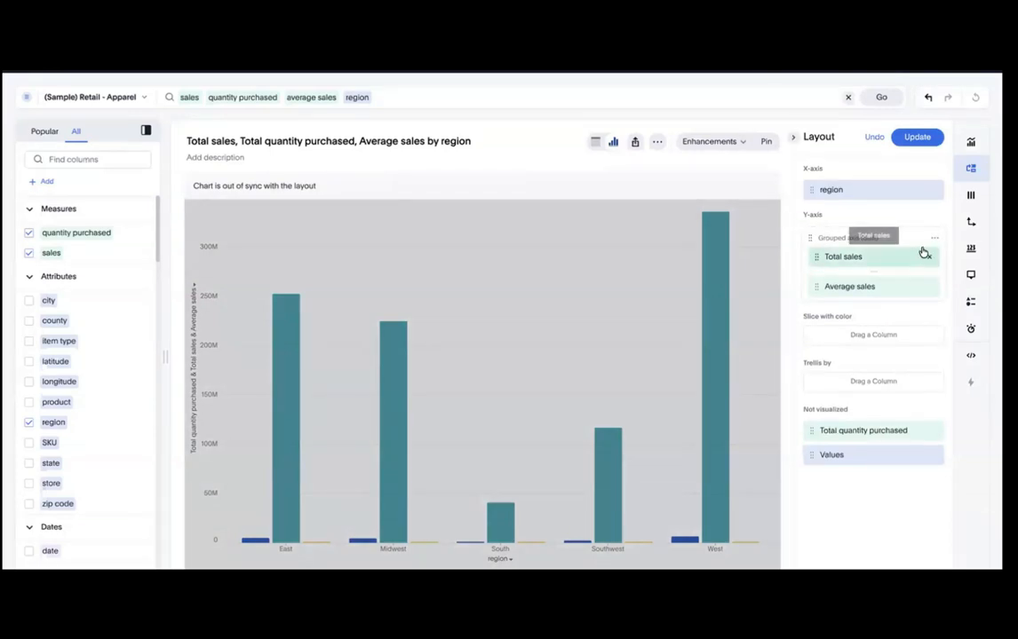
{"action": "left_click", "coordinate": [915, 137]}
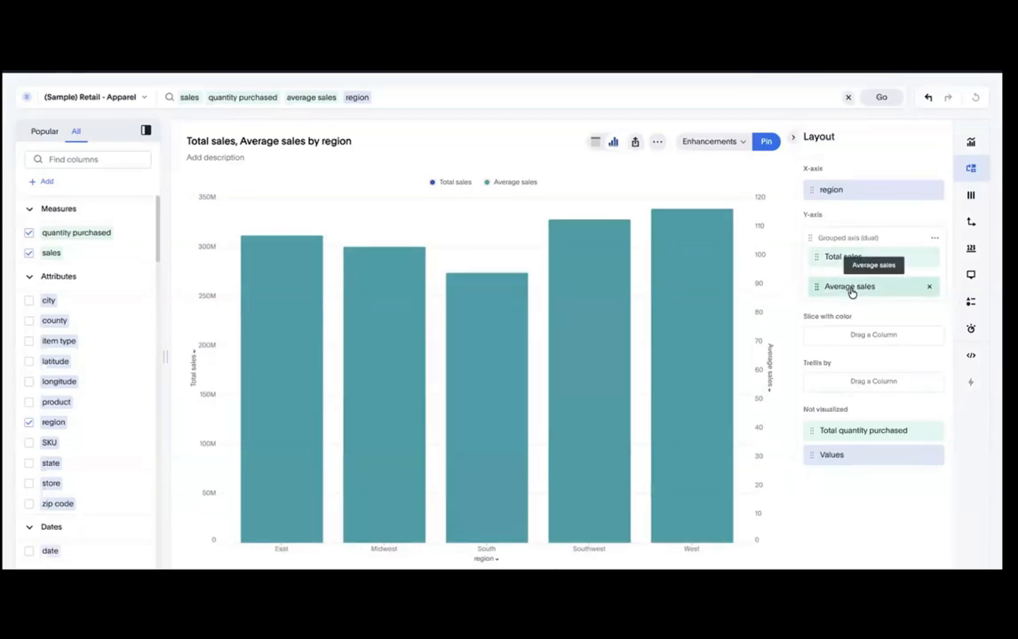
Step: Set the opacity of the Average sales bars to 0.2 in the column settings
{"action": "left_click", "coordinate": [971, 197]}
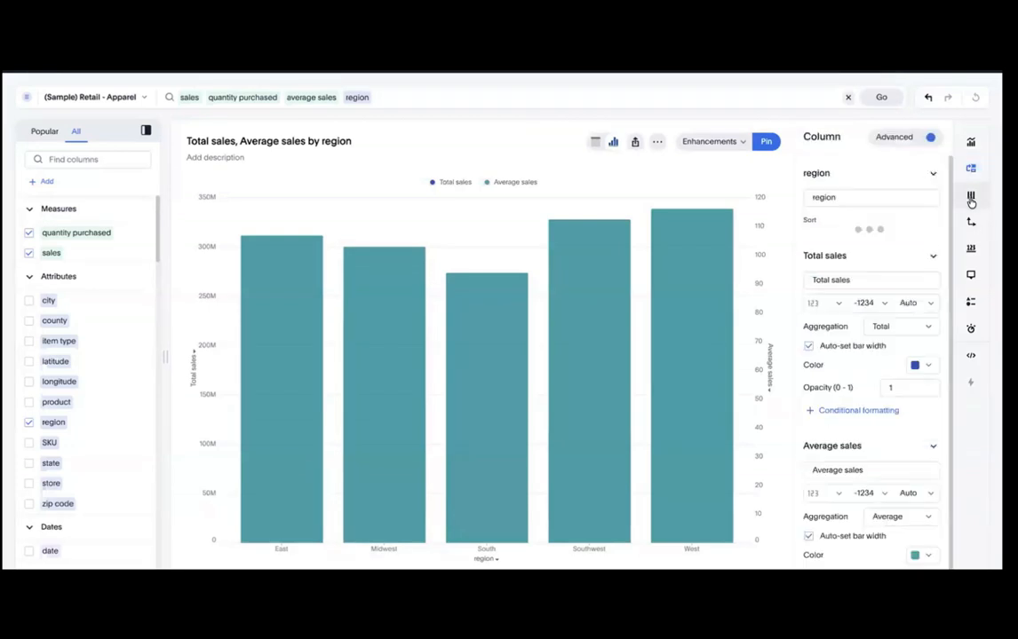
{"action": "scroll", "coordinate": [885, 398], "scroll_direction": "down", "scroll_amount": 1}
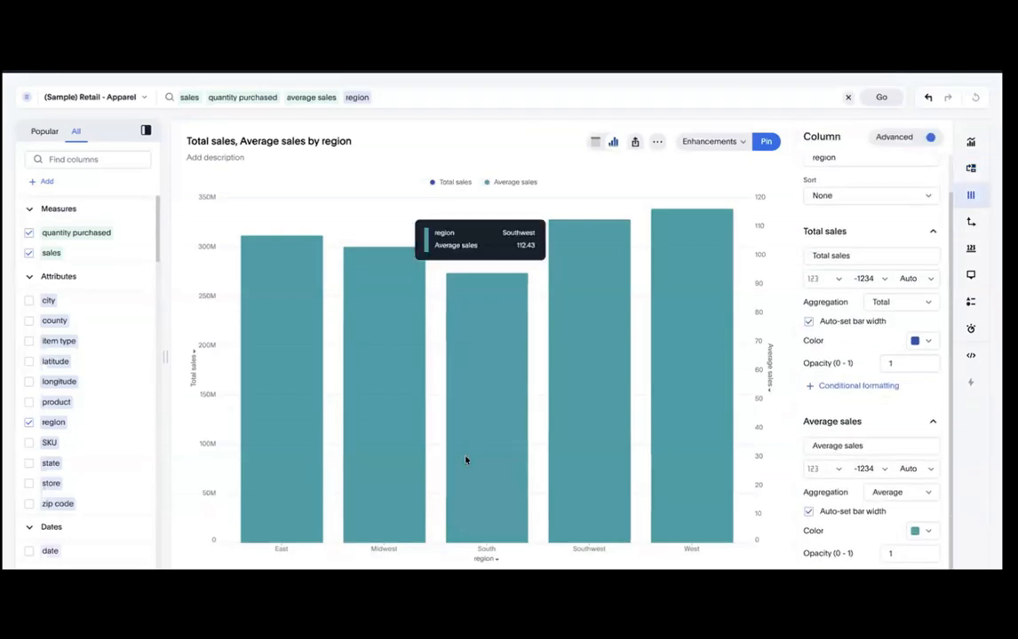
{"action": "left_click", "coordinate": [906, 553]}
{"action": "type", "text": "0.2"}
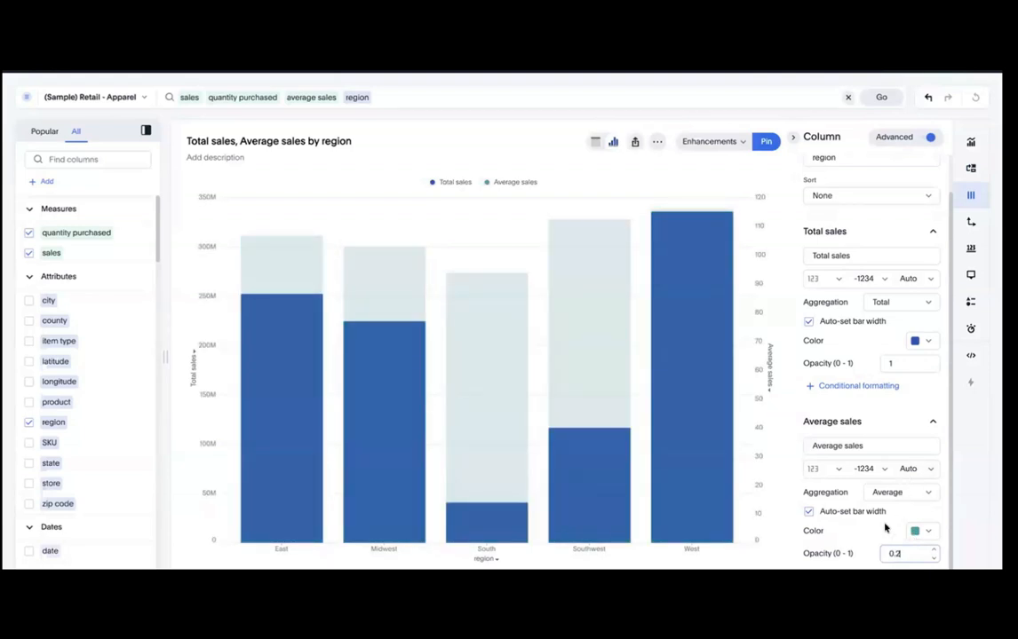
Step: Turn off the automatic bar width for Average sales and set its bar width to 0.4
{"action": "left_click", "coordinate": [808, 512]}
{"action": "left_click", "coordinate": [902, 531]}
{"action": "type", "text": "0.3"}
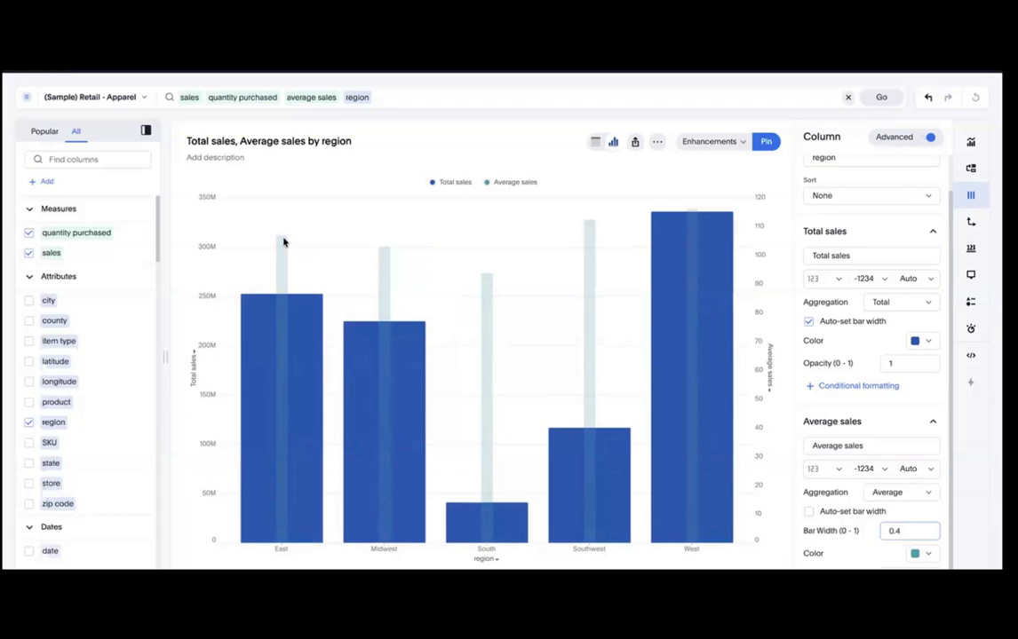
Step: Advance the presentation from the Dual Axis slide to the Axis composition rules slide
{"action": "mouse_move", "coordinate": [321, 314]}
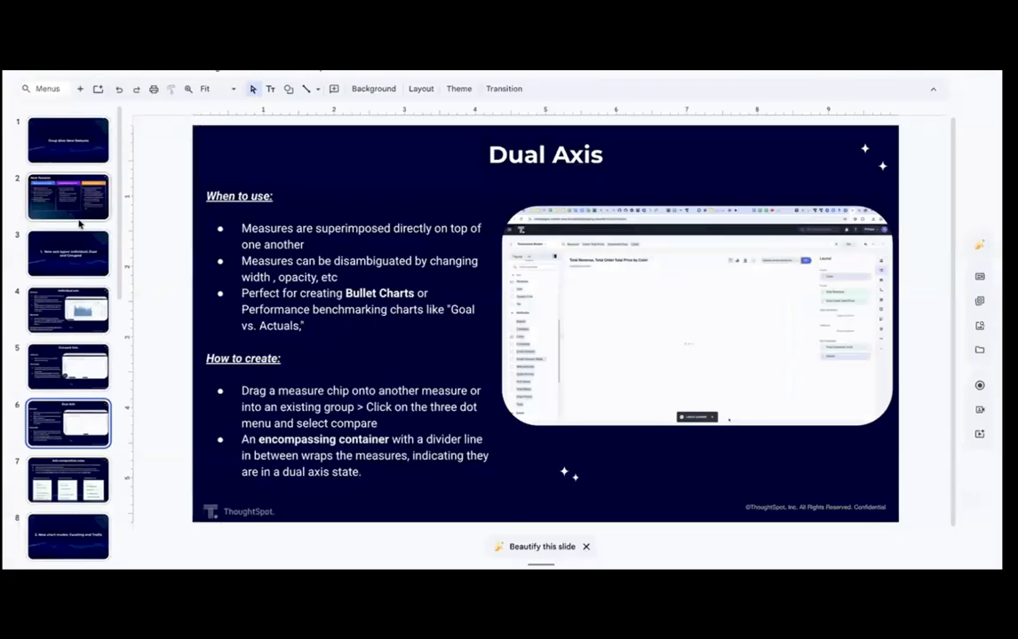
{"action": "key", "text": "Down"}
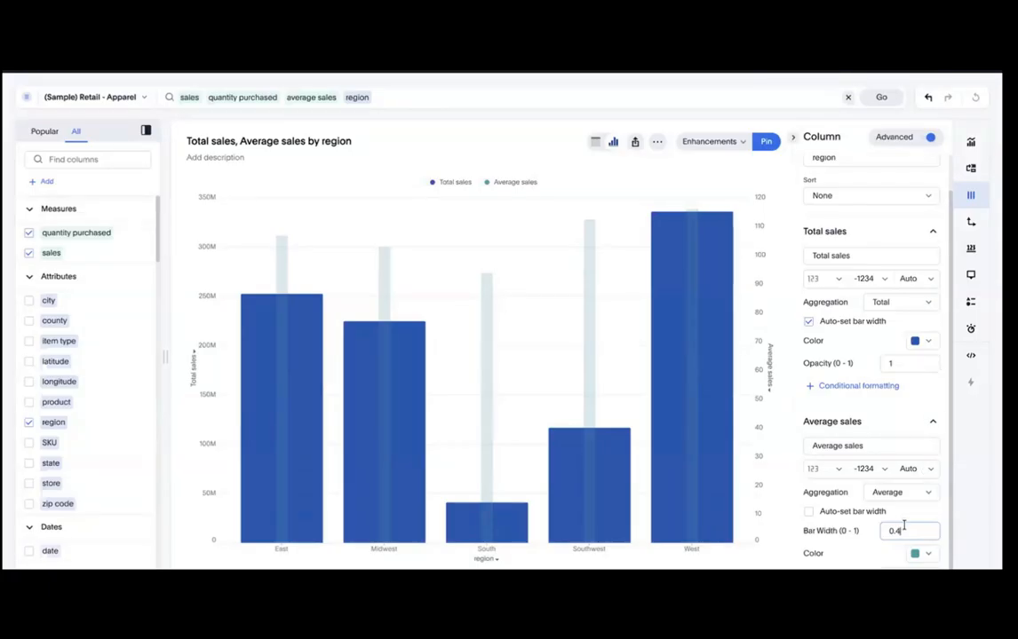
Step: Restore the automatic bar width for Average sales and add Total quantity purchased as a separate y-axis below the dual axis
{"action": "left_click", "coordinate": [808, 512]}
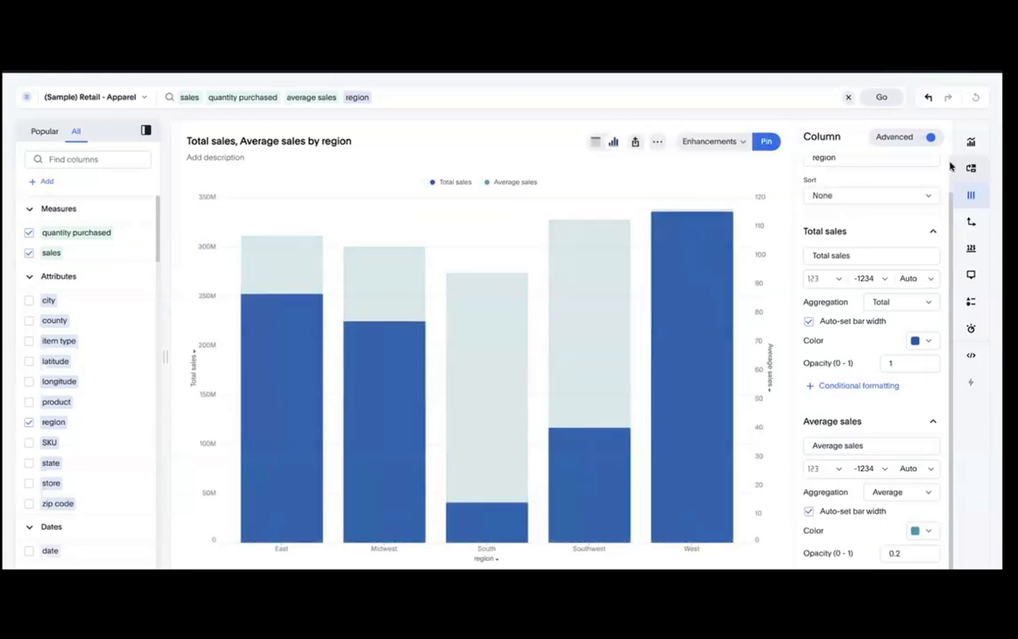
{"action": "left_click", "coordinate": [971, 168]}
{"action": "left_click_drag", "start_coordinate": [870, 430], "coordinate": [879, 302]}
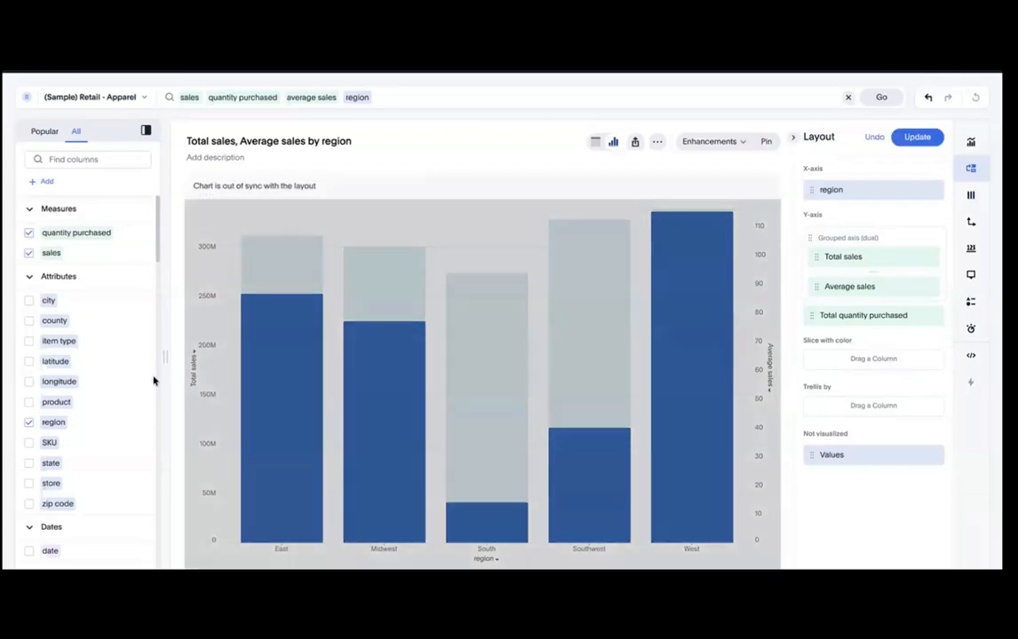
{"action": "left_click", "coordinate": [916, 137]}
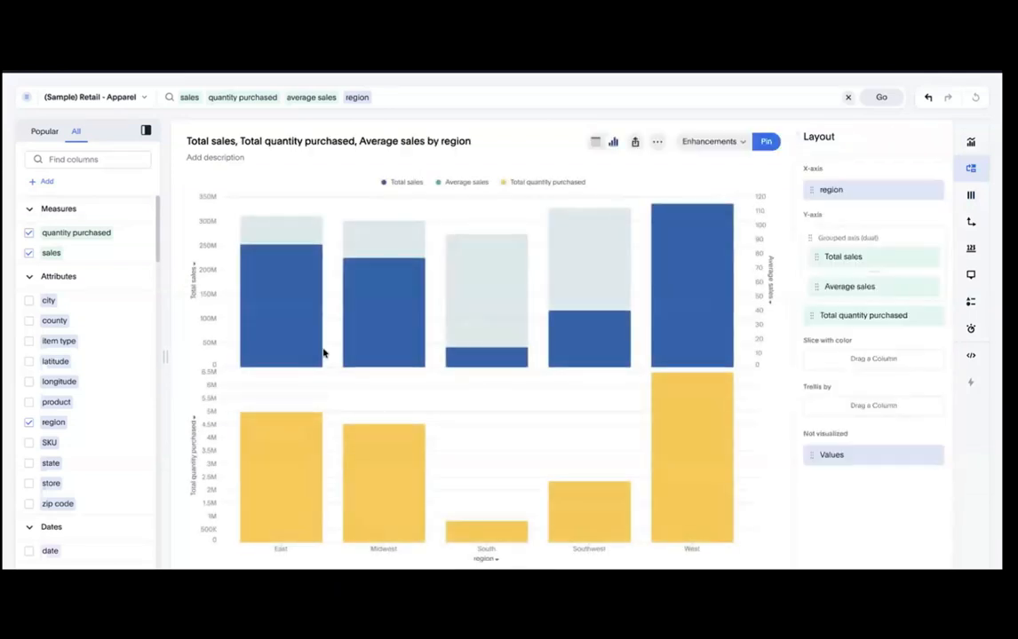
Step: Add average quantity purchased to the search query and run it
{"action": "left_click", "coordinate": [932, 238]}
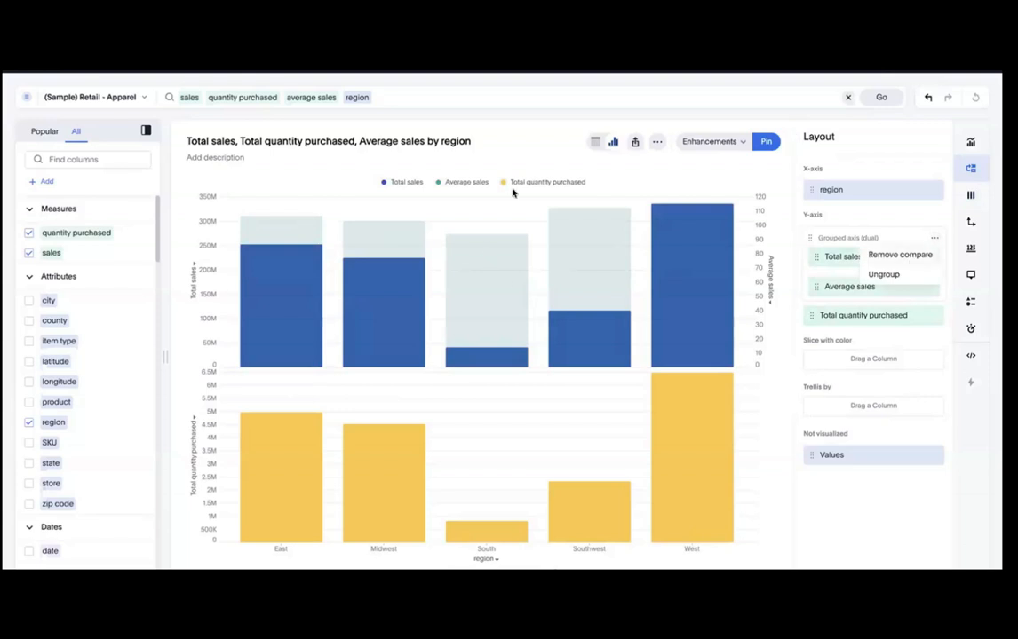
{"action": "left_click", "coordinate": [338, 89]}
{"action": "type", "text": "average quantity"}
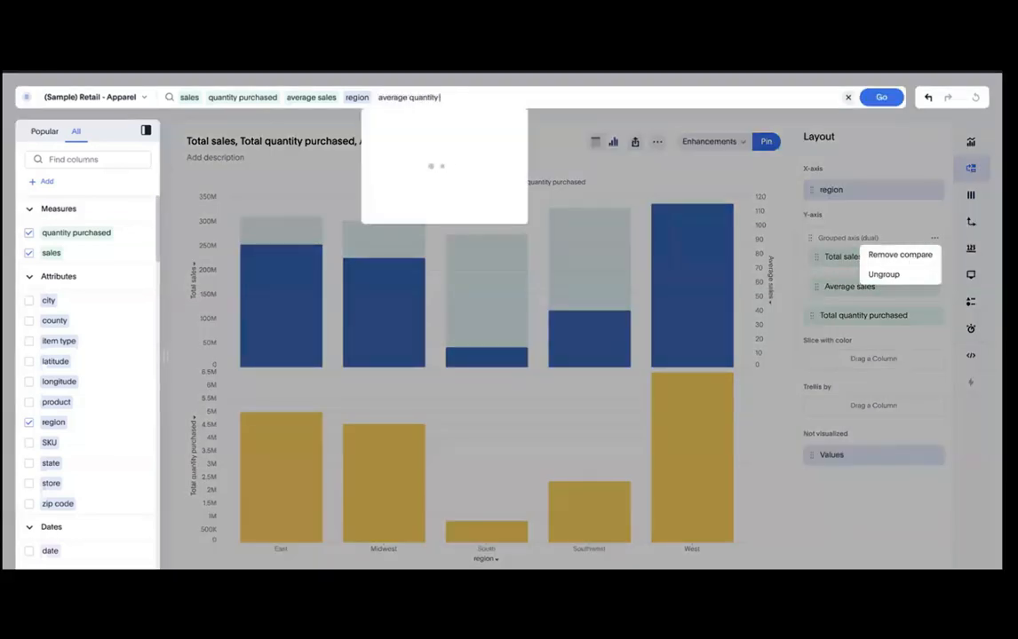
{"action": "type", "text": " pouchased"}
{"action": "key", "text": "Return"}
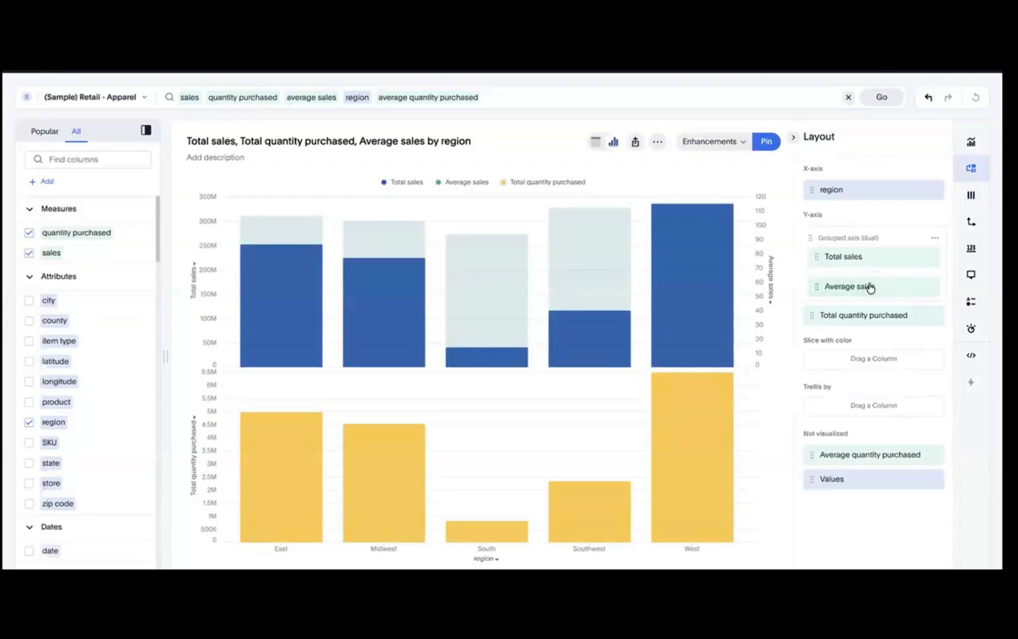
Step: Group Average quantity purchased with Total quantity purchased on the y-axis and apply the layout changes
{"action": "left_click_drag", "start_coordinate": [872, 454], "coordinate": [877, 311]}
{"action": "left_click", "coordinate": [909, 131]}
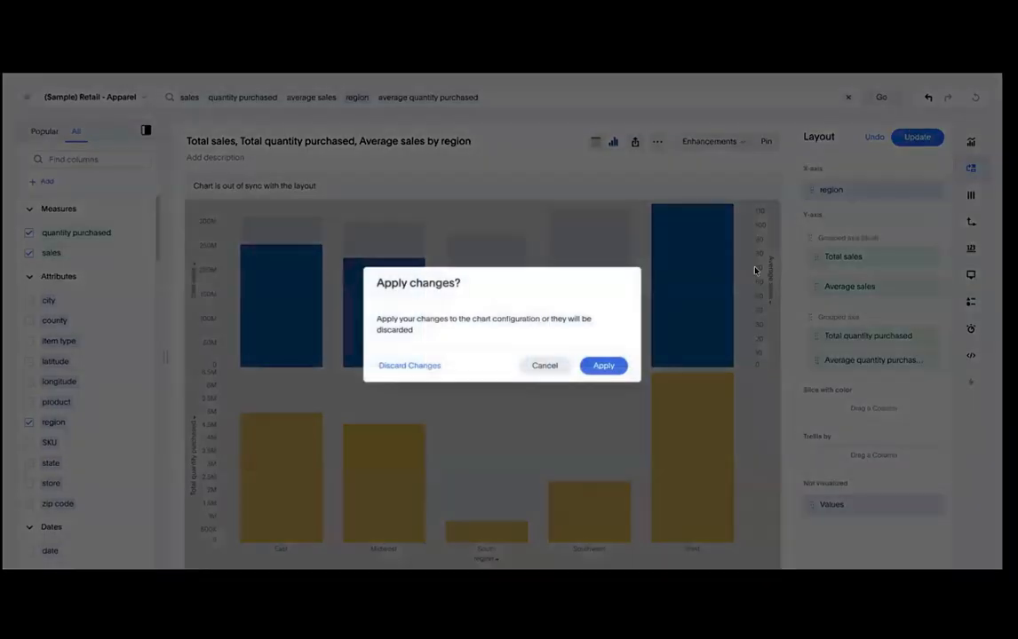
{"action": "left_click", "coordinate": [604, 365]}
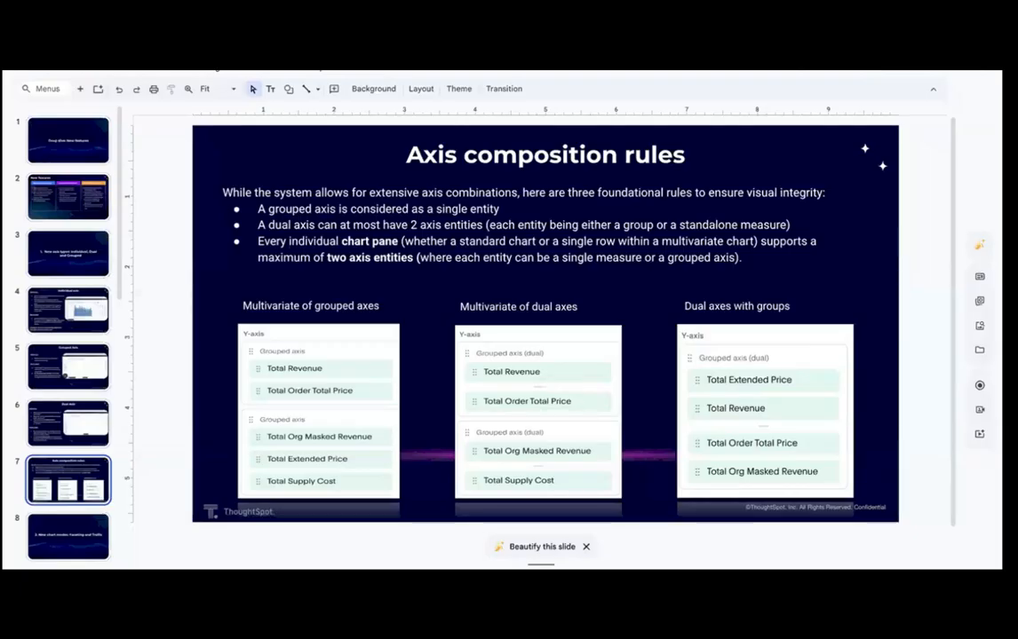
Step: Advance the presentation to the section slide on the faceting and trellis chart modes
{"action": "key", "text": "Down"}
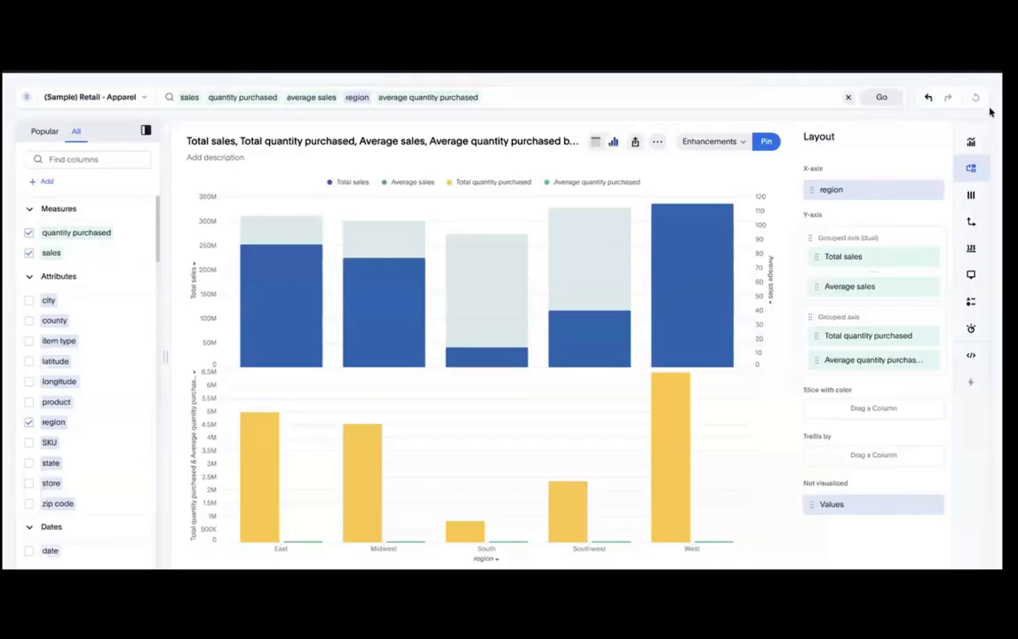
Step: Remove Total sales, Average sales and Average quantity purchased from the y-axis, keeping only Total quantity purchased, and update the chart
{"action": "left_click", "coordinate": [930, 257]}
{"action": "left_click", "coordinate": [930, 238]}
{"action": "left_click", "coordinate": [917, 137]}
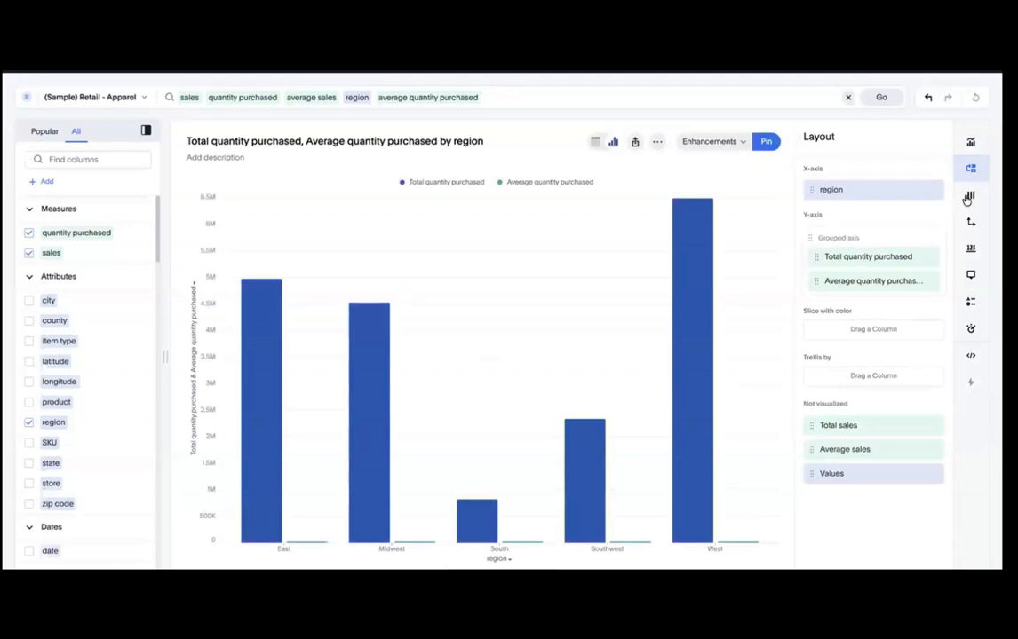
{"action": "left_click", "coordinate": [928, 280]}
{"action": "left_click", "coordinate": [915, 136]}
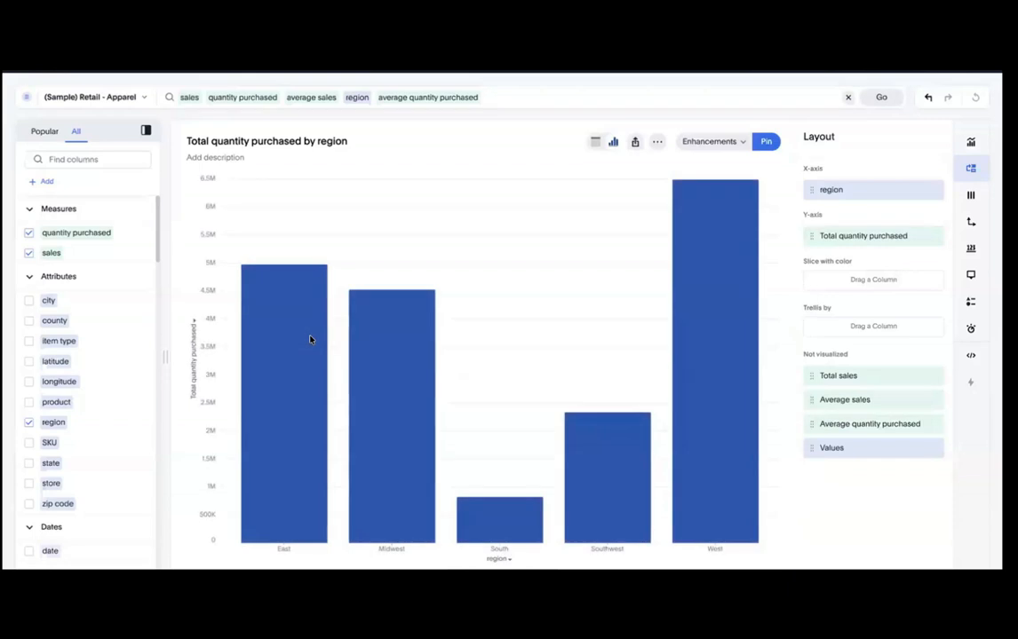
Step: Add product to the search, place it after region on the x-axis, and look through the updated chart
{"action": "left_click", "coordinate": [28, 404]}
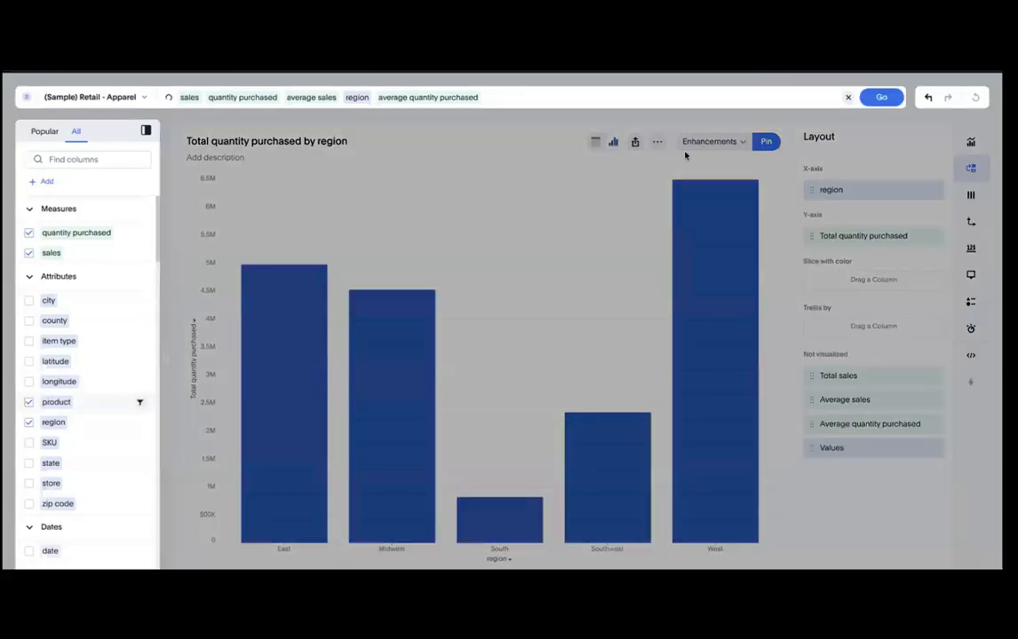
{"action": "left_click", "coordinate": [878, 98]}
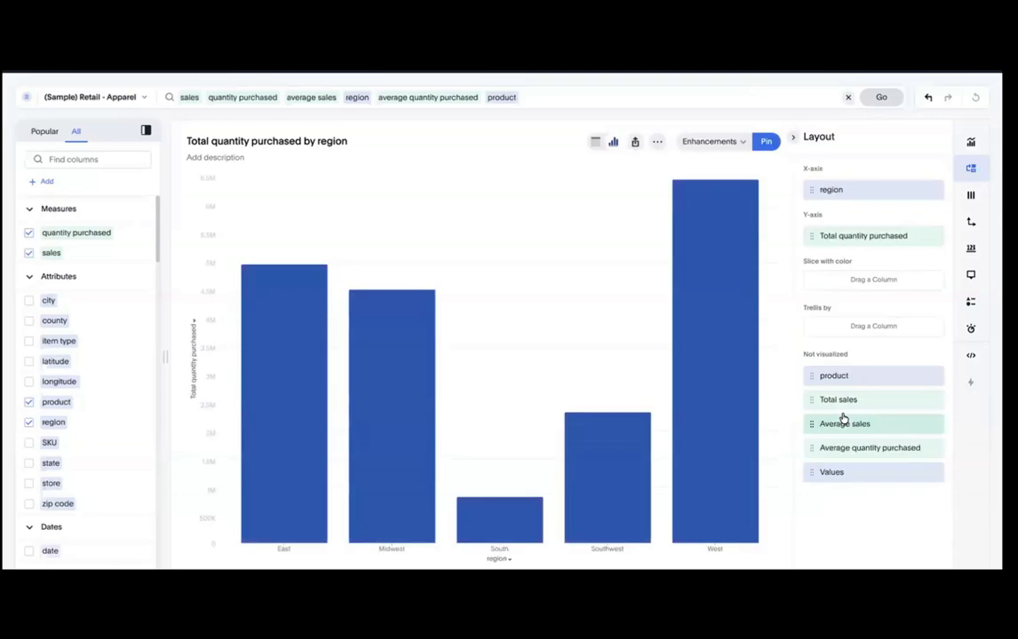
{"action": "left_click_drag", "start_coordinate": [846, 373], "coordinate": [851, 203]}
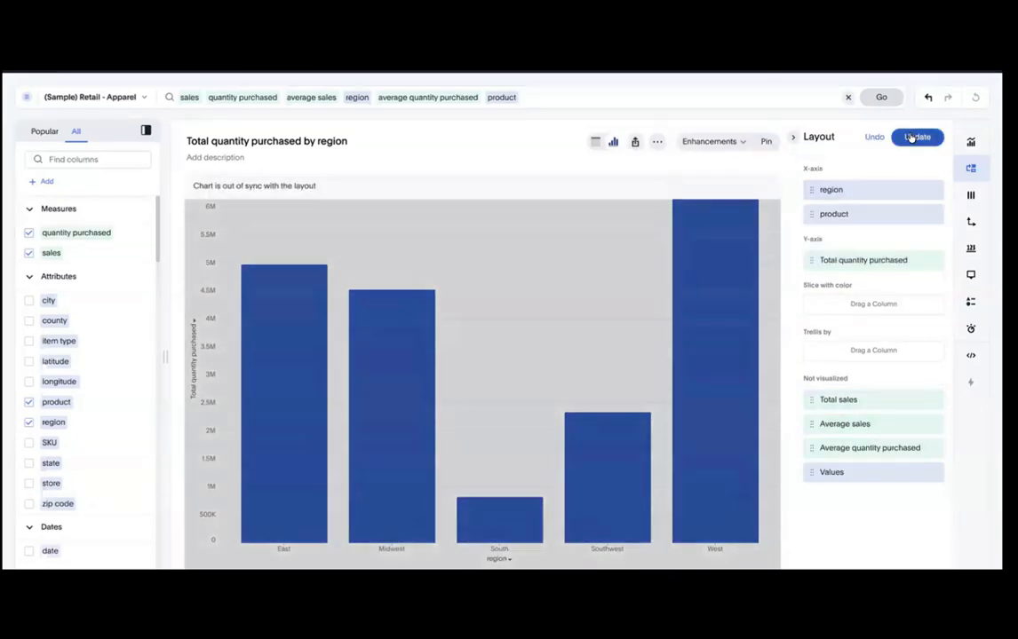
{"action": "left_click", "coordinate": [909, 136]}
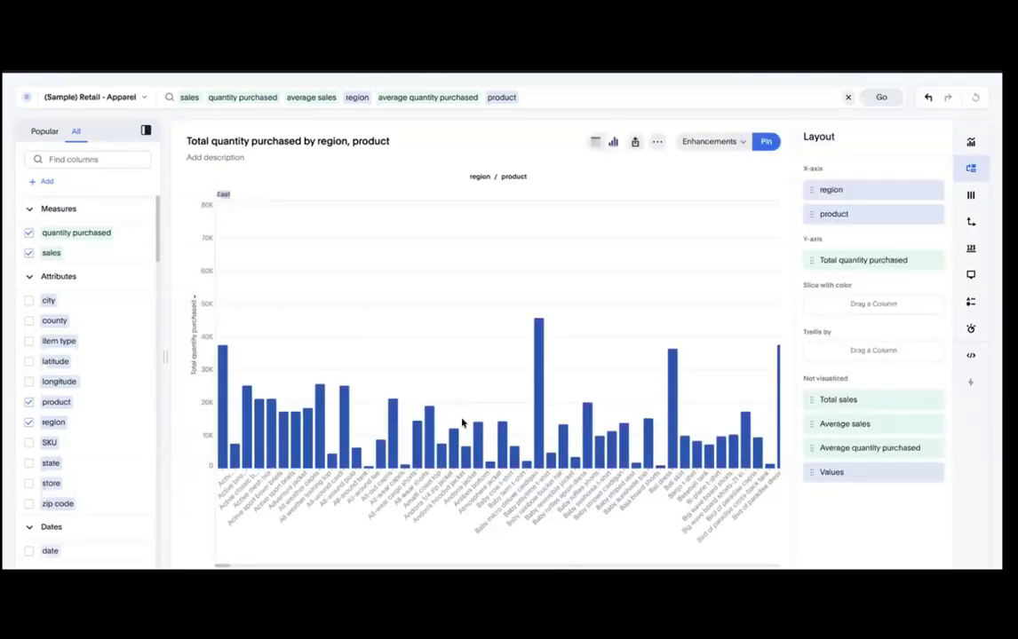
{"action": "scroll", "coordinate": [462, 424], "scroll_direction": "right", "scroll_amount": 2}
{"action": "scroll", "coordinate": [462, 424], "scroll_direction": "right", "scroll_amount": 10}
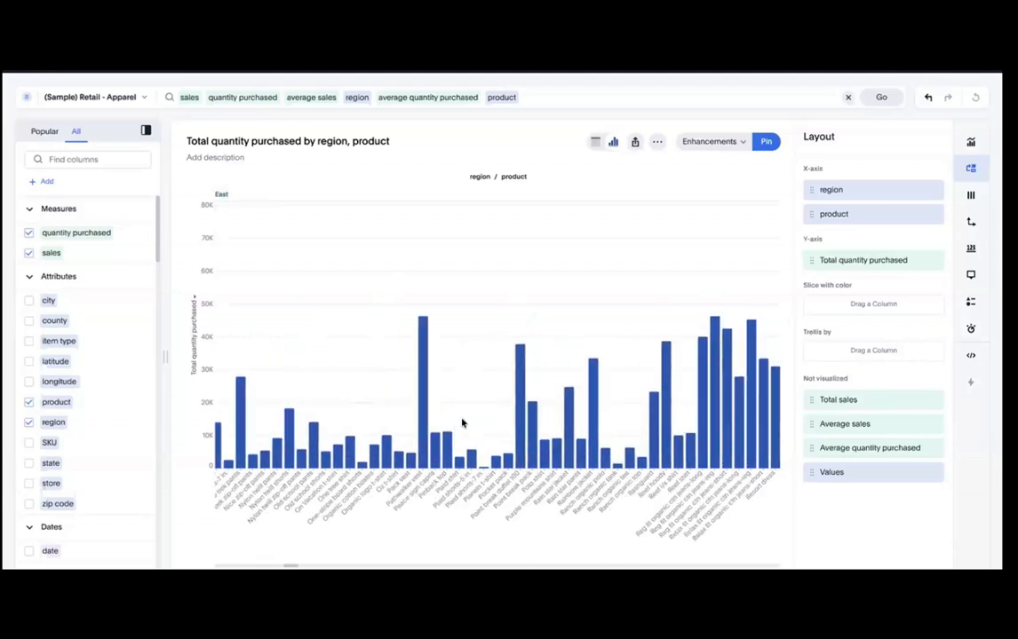
{"action": "scroll", "coordinate": [461, 423], "scroll_direction": "left", "scroll_amount": 6}
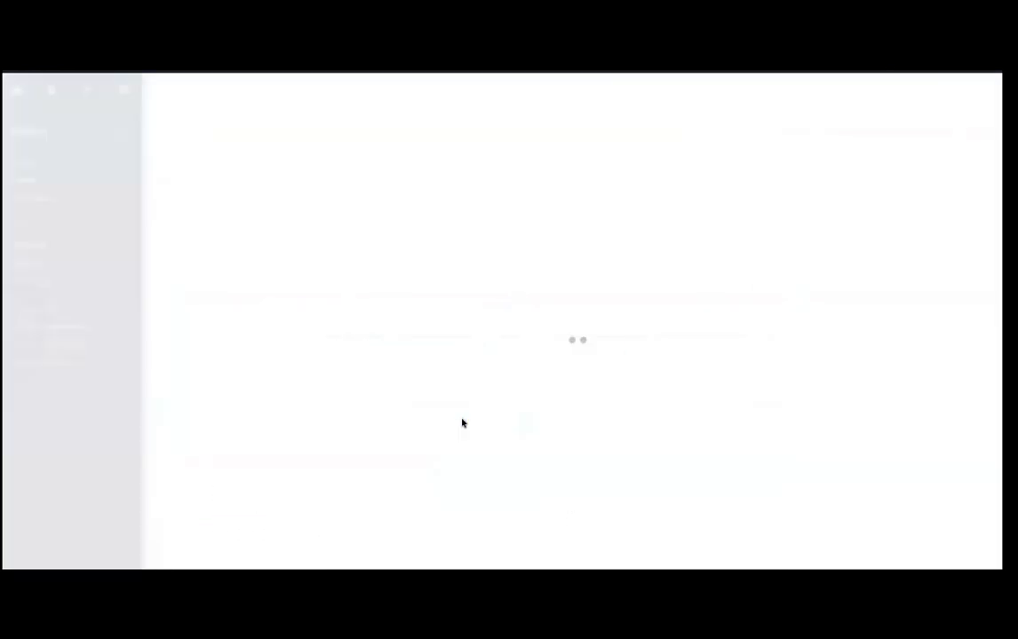
Step: Start a new search on the (Sample) Retail - Apparel data with sales, state and region, and run it
{"action": "left_click", "coordinate": [44, 179]}
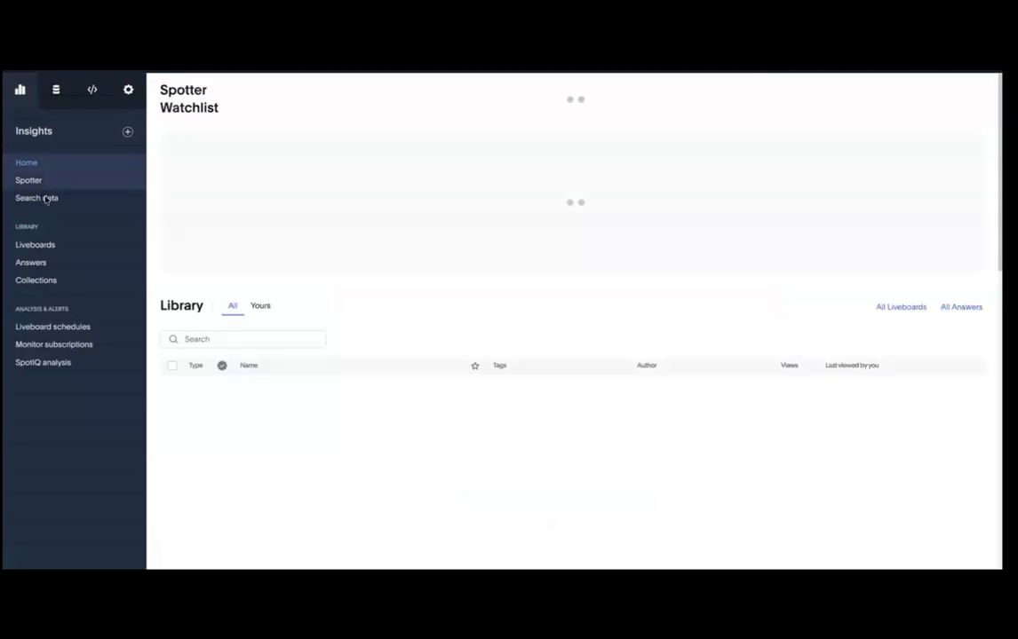
{"action": "left_click", "coordinate": [46, 198]}
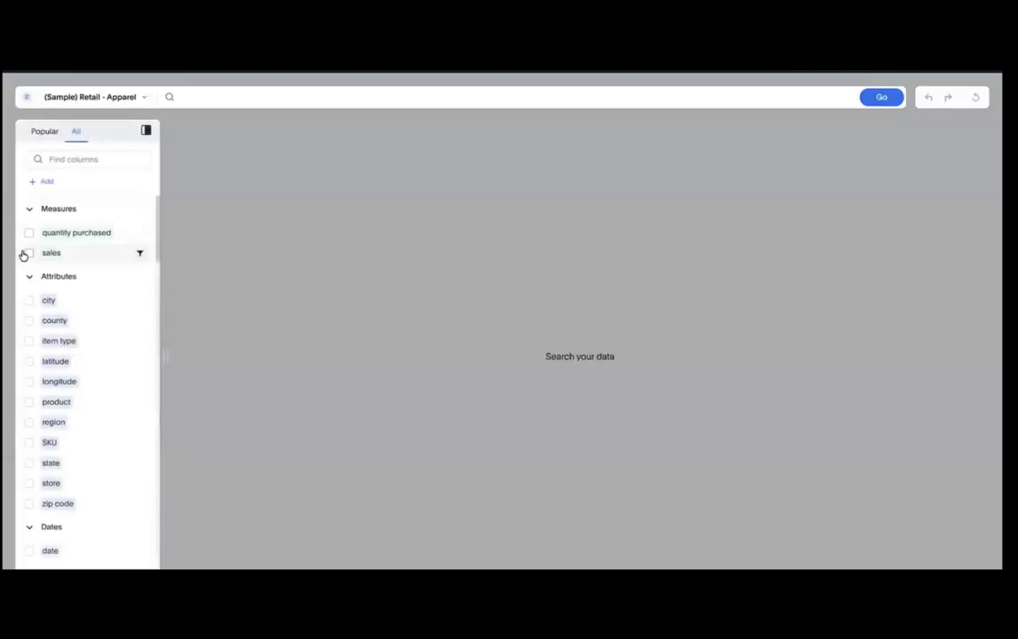
{"action": "left_click", "coordinate": [26, 254]}
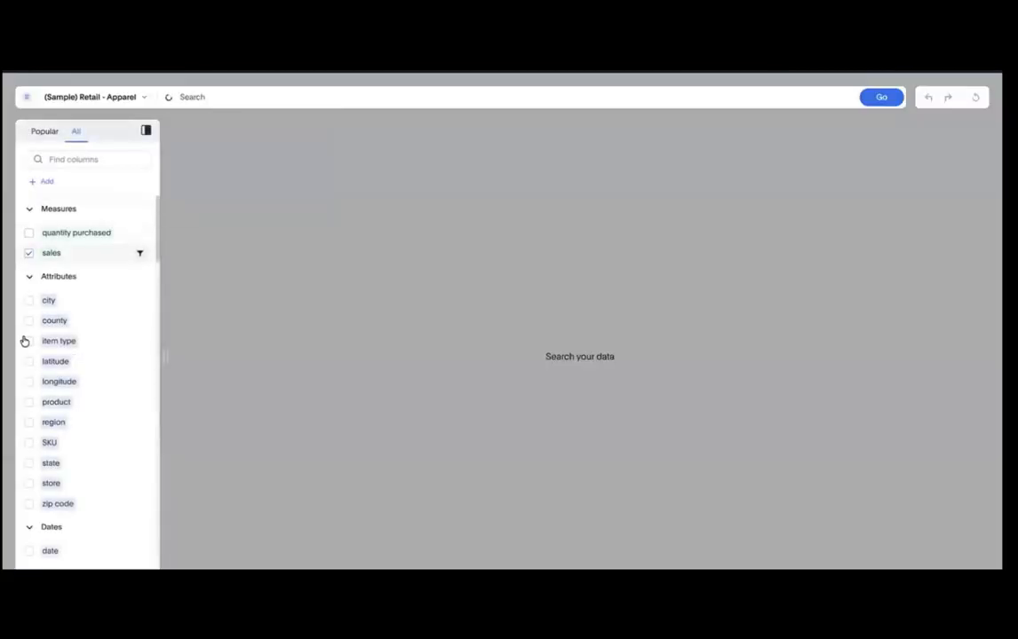
{"action": "left_click", "coordinate": [32, 421]}
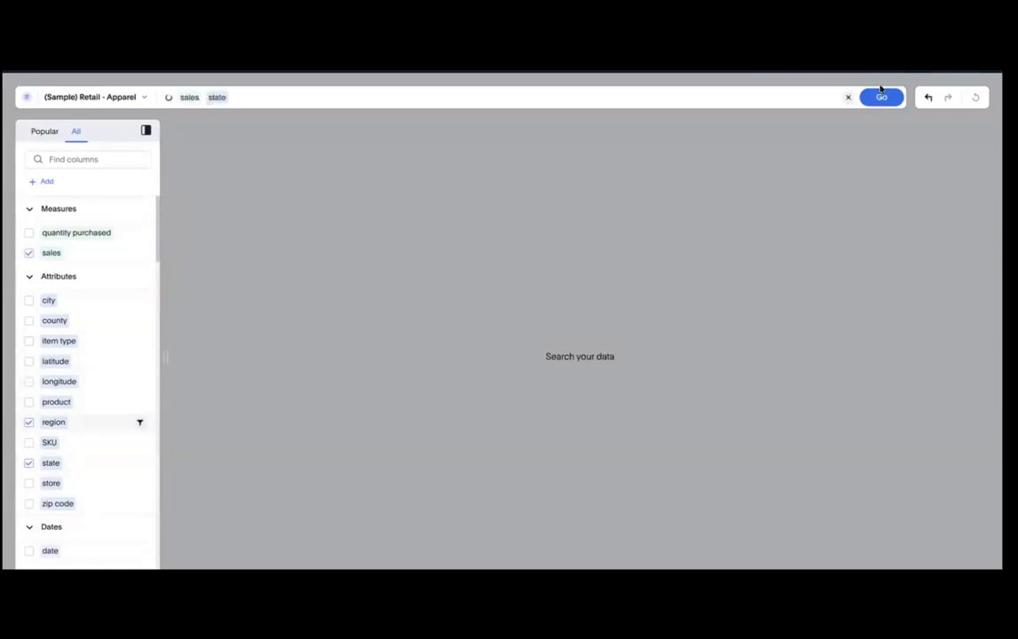
{"action": "left_click", "coordinate": [879, 98]}
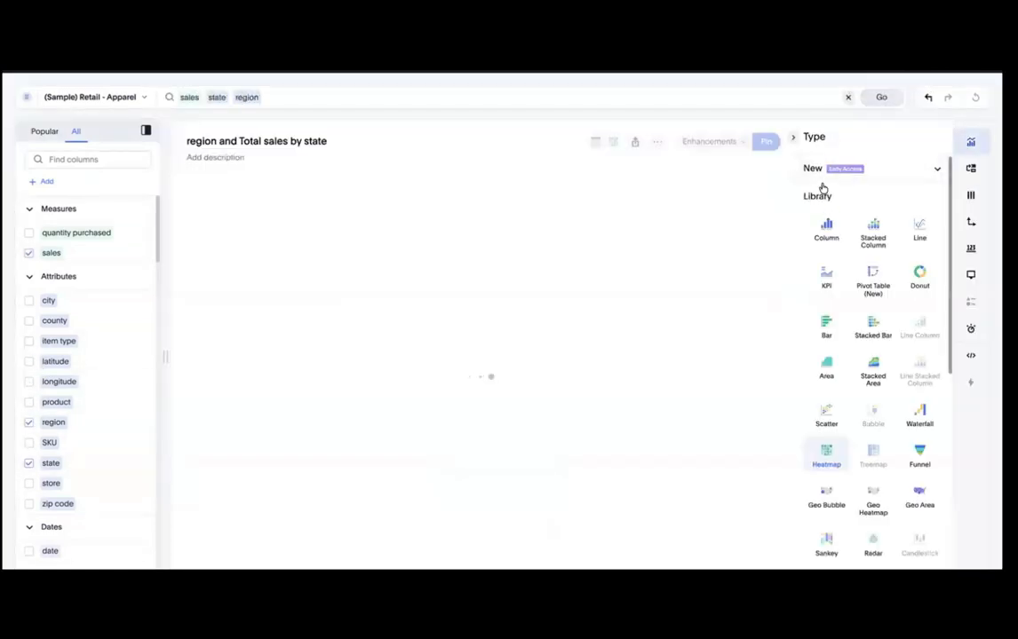
Step: Switch to the new Column chart type and facet it by placing region before state on the x-axis
{"action": "left_click", "coordinate": [817, 171]}
{"action": "left_click", "coordinate": [821, 210]}
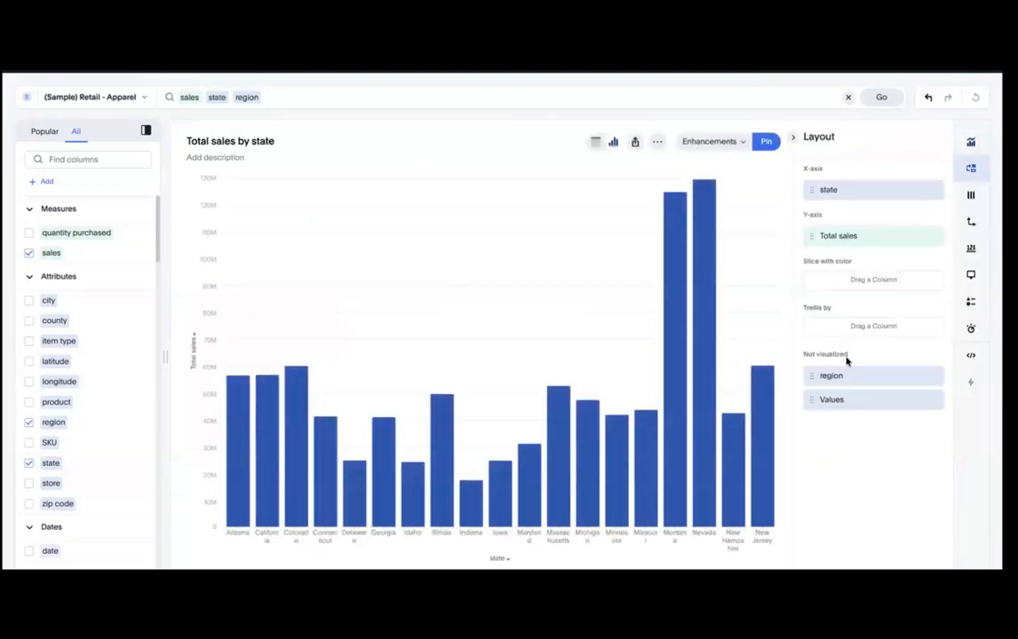
{"action": "left_click_drag", "start_coordinate": [845, 381], "coordinate": [840, 183]}
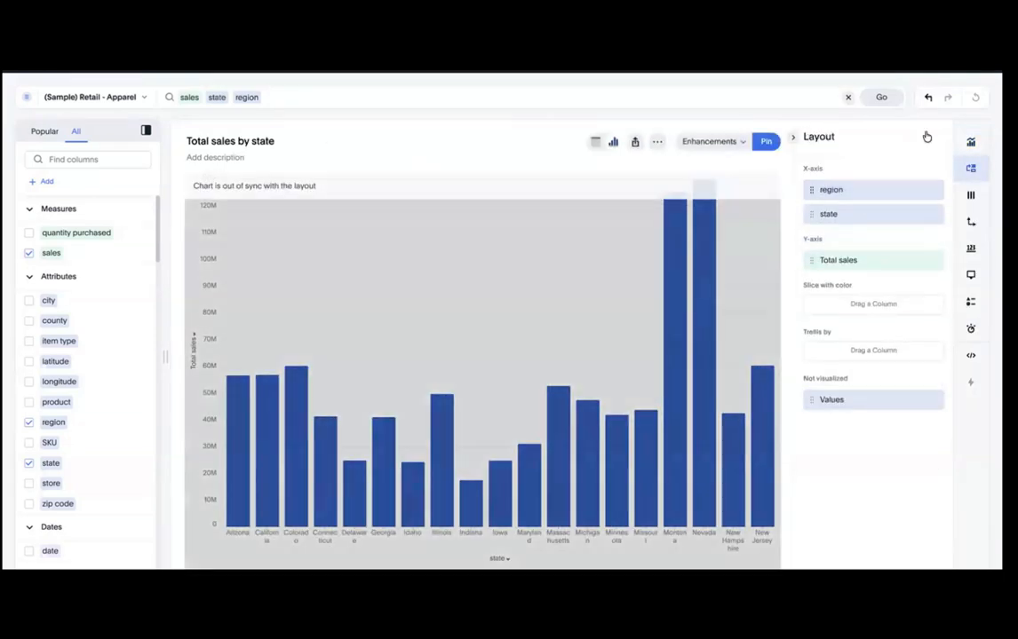
{"action": "left_click", "coordinate": [919, 137]}
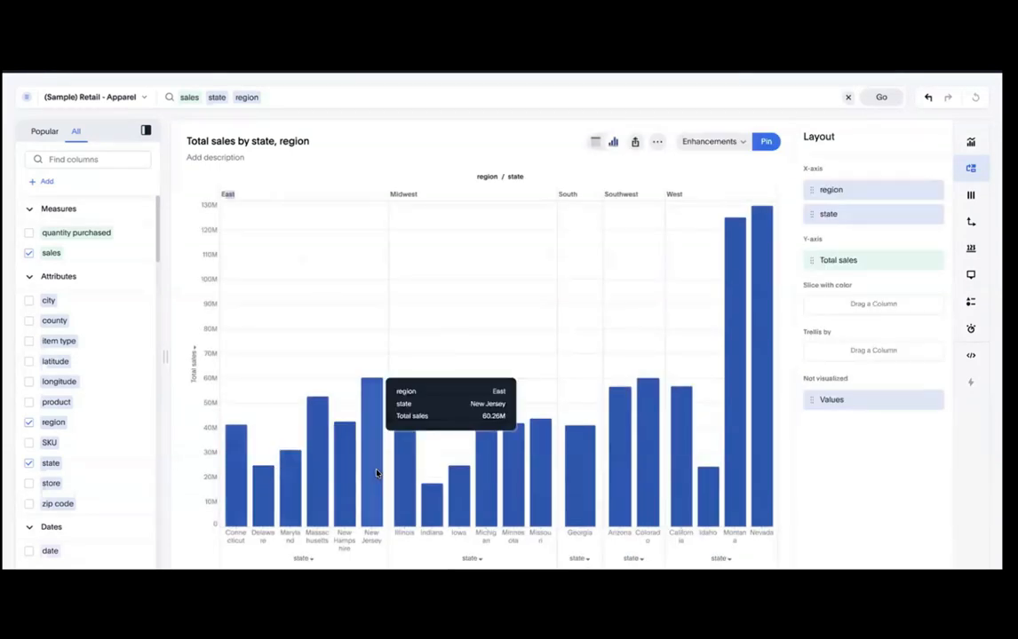
{"action": "mouse_move", "coordinate": [377, 474]}
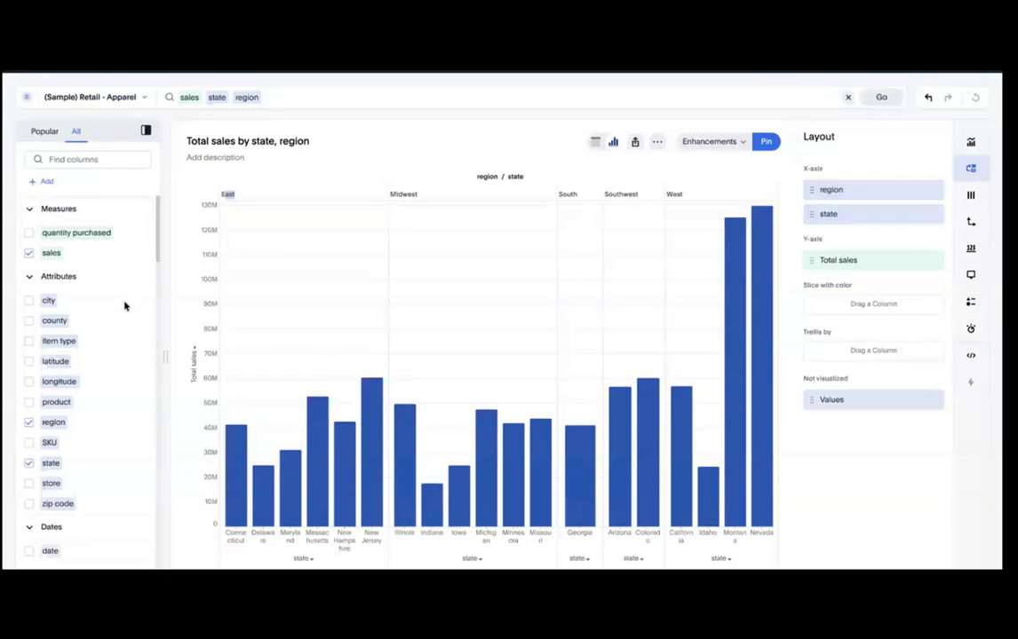
Step: Add product to the search and chart Total sales by product, with region as the trellis attribute
{"action": "left_click", "coordinate": [29, 403]}
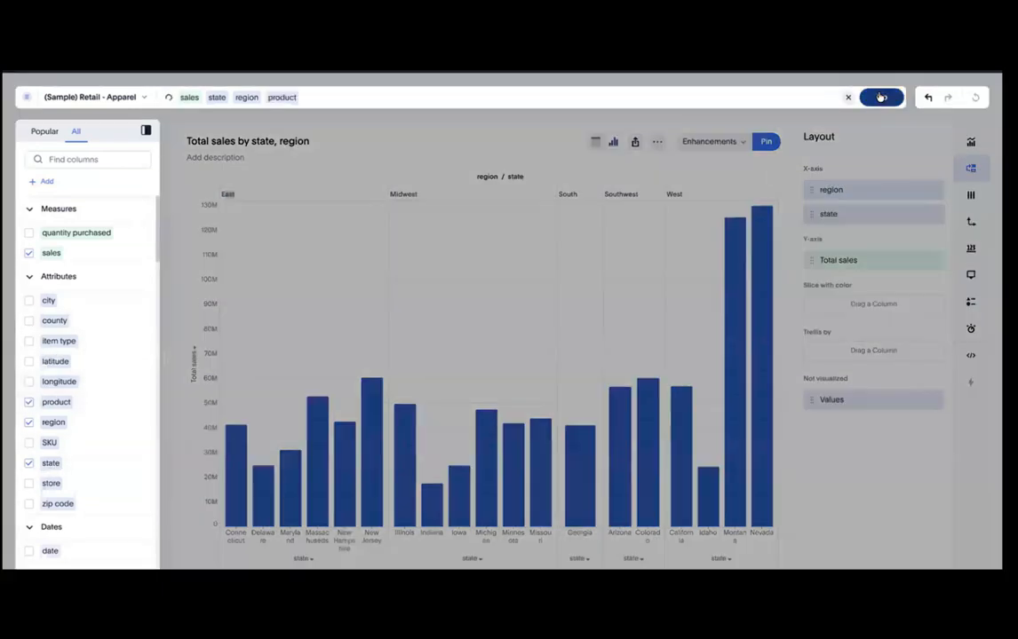
{"action": "left_click", "coordinate": [881, 97]}
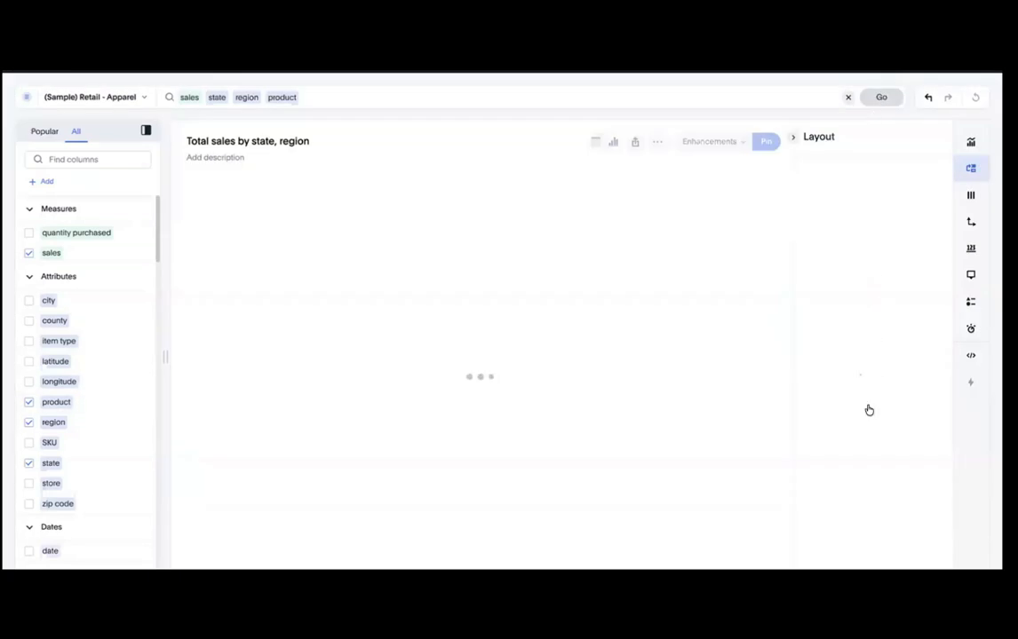
{"action": "left_click_drag", "start_coordinate": [861, 399], "coordinate": [873, 348]}
{"action": "left_click", "coordinate": [935, 238]}
{"action": "left_click", "coordinate": [919, 138]}
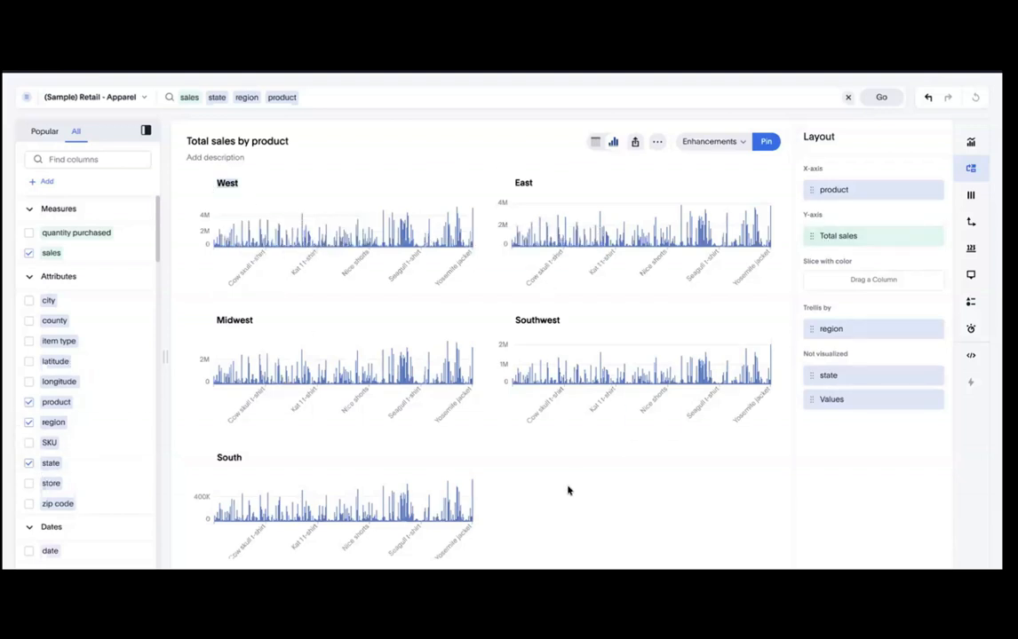
Step: Add date yearly to the search after product and run it
{"action": "scroll", "coordinate": [126, 542], "scroll_direction": "down", "scroll_amount": 3}
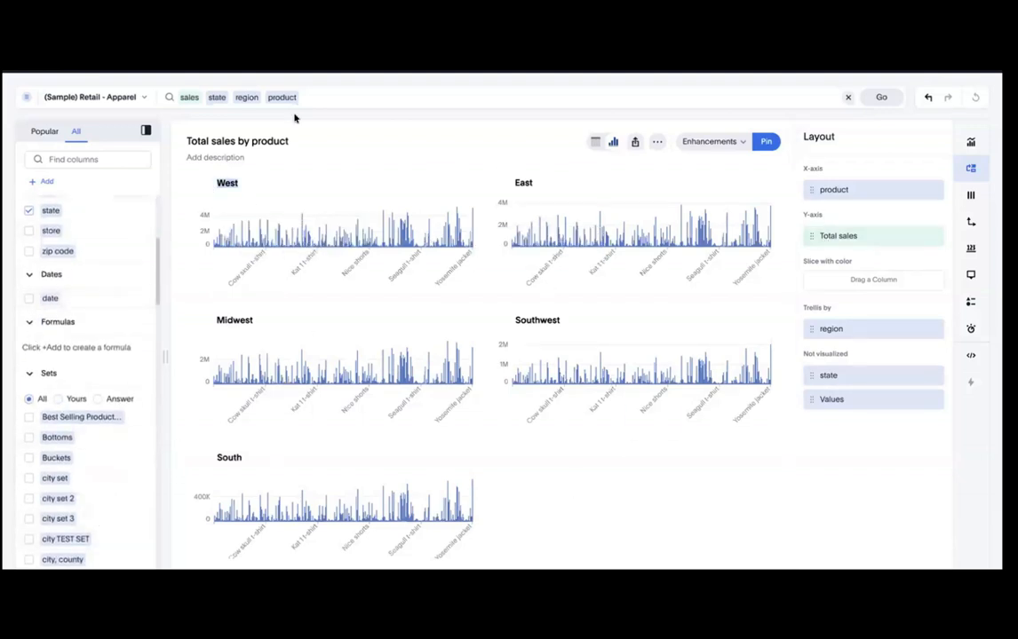
{"action": "left_click", "coordinate": [329, 97]}
{"action": "type", "text": "d"}
{"action": "type", "text": "ate yearly"}
{"action": "key", "text": "Return"}
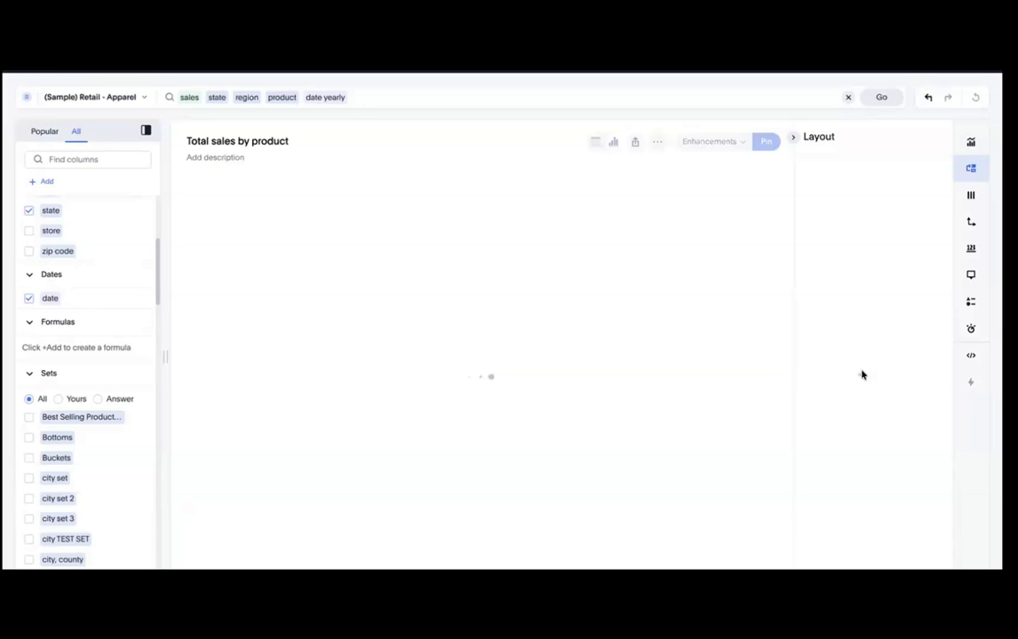
Step: Replace product with Yearly date - Fiscal on the x-axis, keeping the trellis by region, and update the chart
{"action": "left_click_drag", "start_coordinate": [862, 415], "coordinate": [862, 186]}
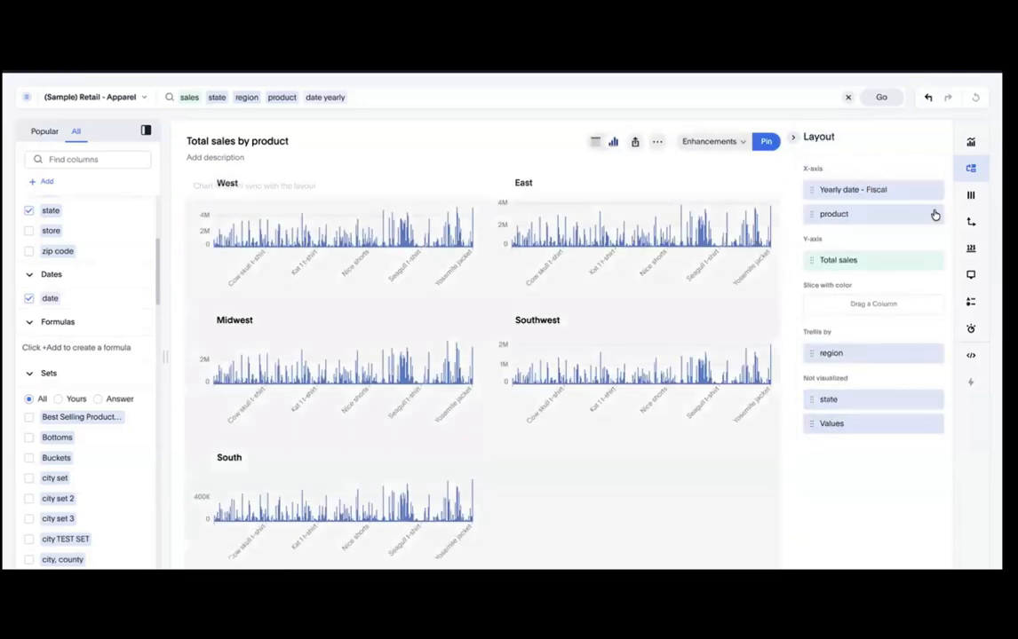
{"action": "left_click_drag", "start_coordinate": [932, 216], "coordinate": [862, 398]}
{"action": "left_click", "coordinate": [917, 137]}
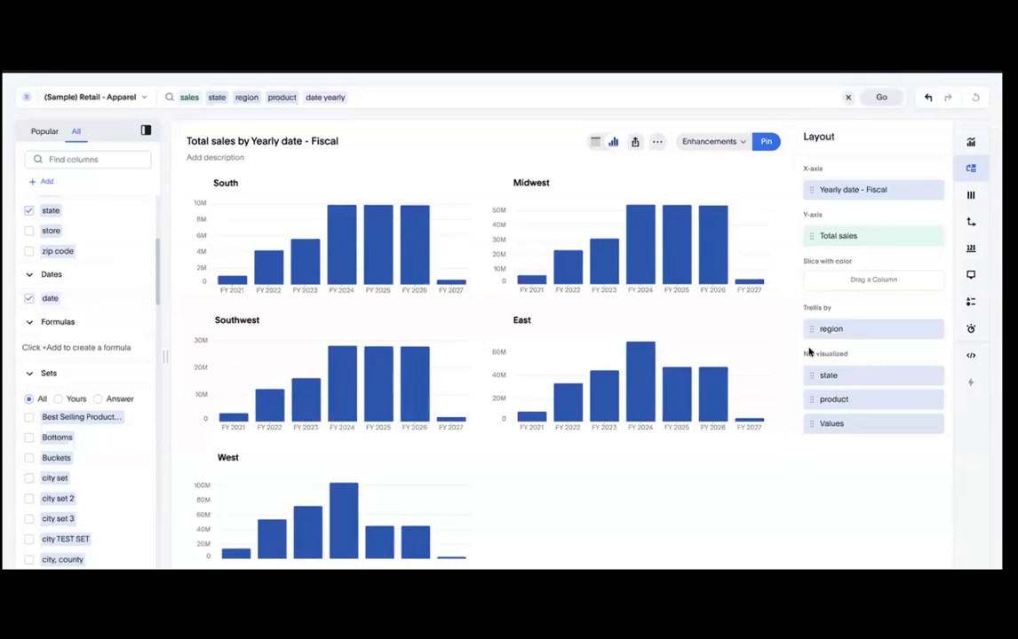
{"action": "left_click_drag", "start_coordinate": [801, 311], "coordinate": [850, 312]}
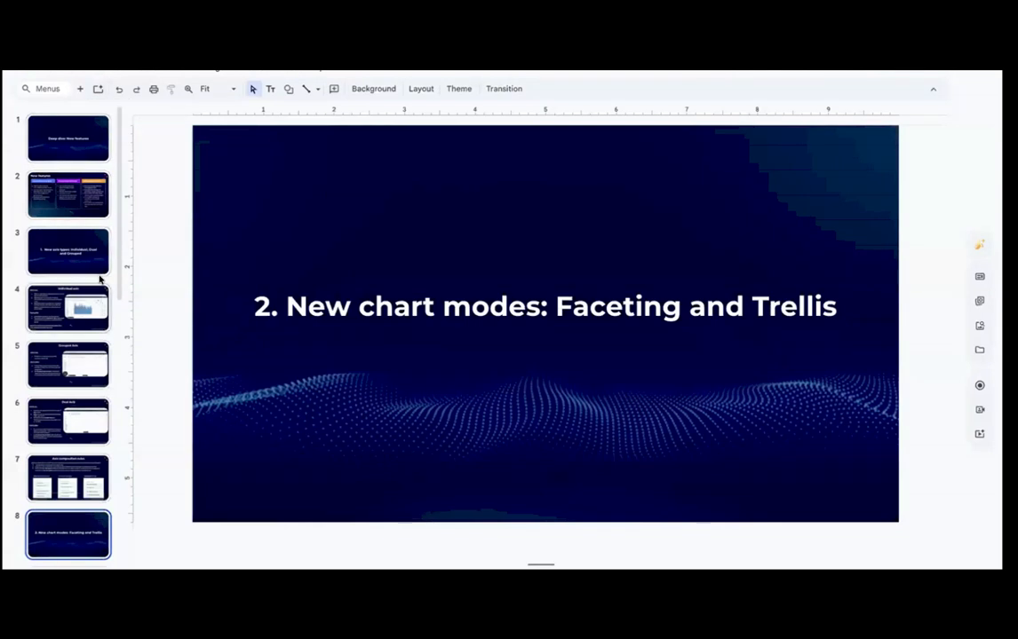
Step: Switch to Google Slides, show the Trellis charts slide, and go on to the Other enhancements section slide
{"action": "scroll", "coordinate": [98, 284], "scroll_direction": "down", "scroll_amount": 3}
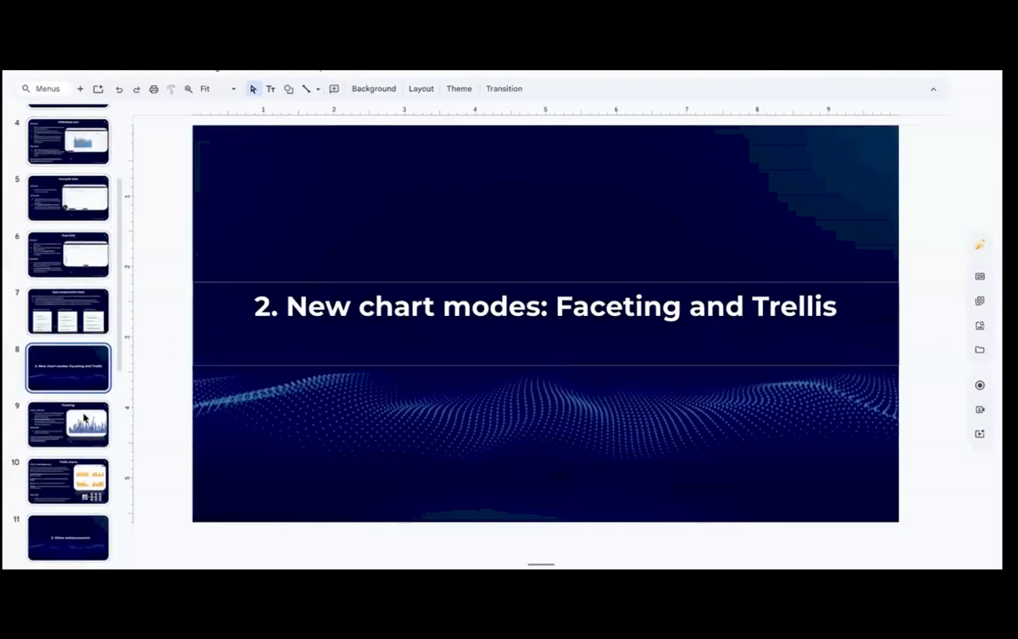
{"action": "key", "text": "Down"}
{"action": "key", "text": "Down"}
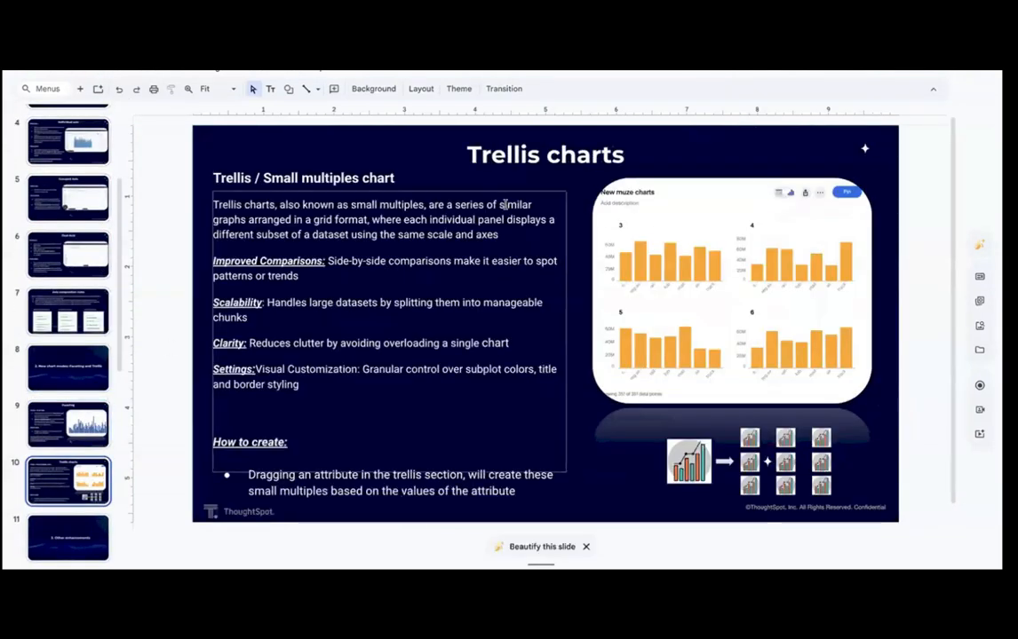
{"action": "scroll", "coordinate": [53, 459], "scroll_direction": "down", "scroll_amount": 3}
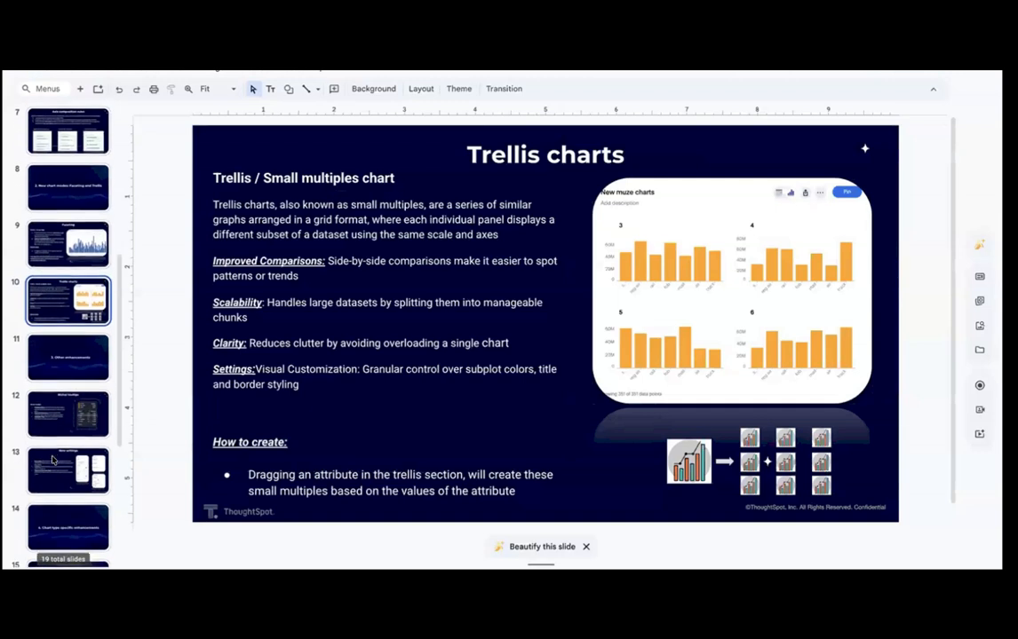
{"action": "left_click", "coordinate": [53, 359]}
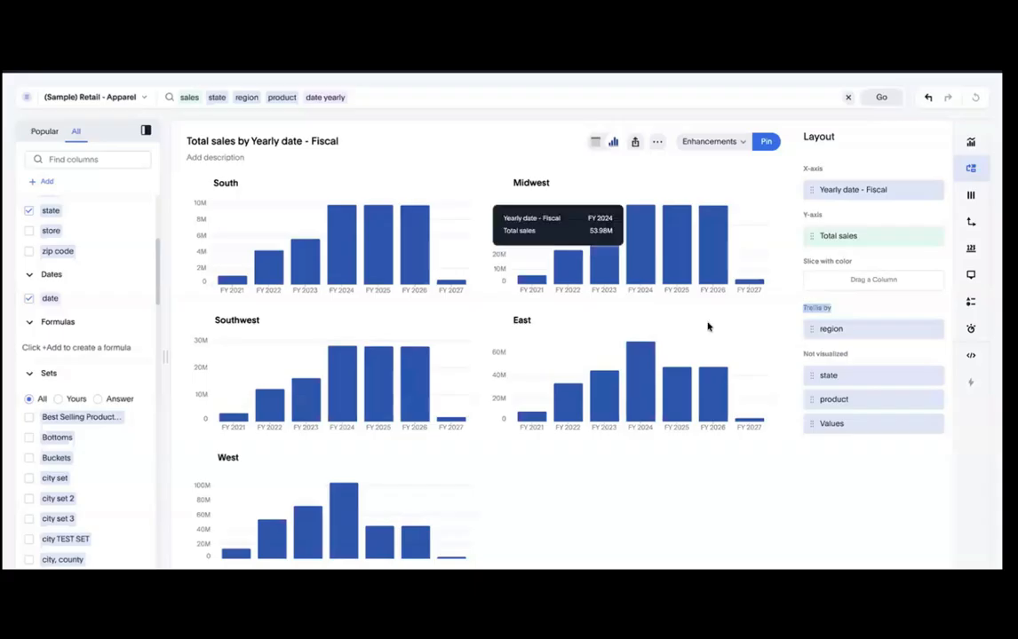
Step: Back in ThoughtSpot, remove the region trellis and show Total sales by year as a new Stacked Column chart sliced by state
{"action": "left_click_drag", "start_coordinate": [867, 329], "coordinate": [866, 283]}
{"action": "left_click", "coordinate": [917, 137]}
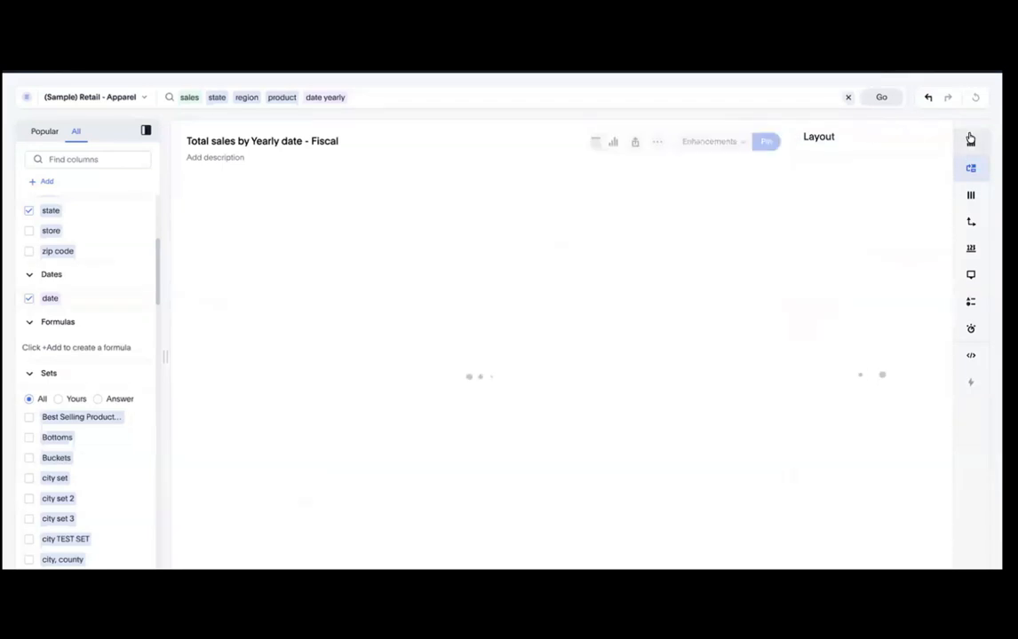
{"action": "left_click", "coordinate": [861, 206]}
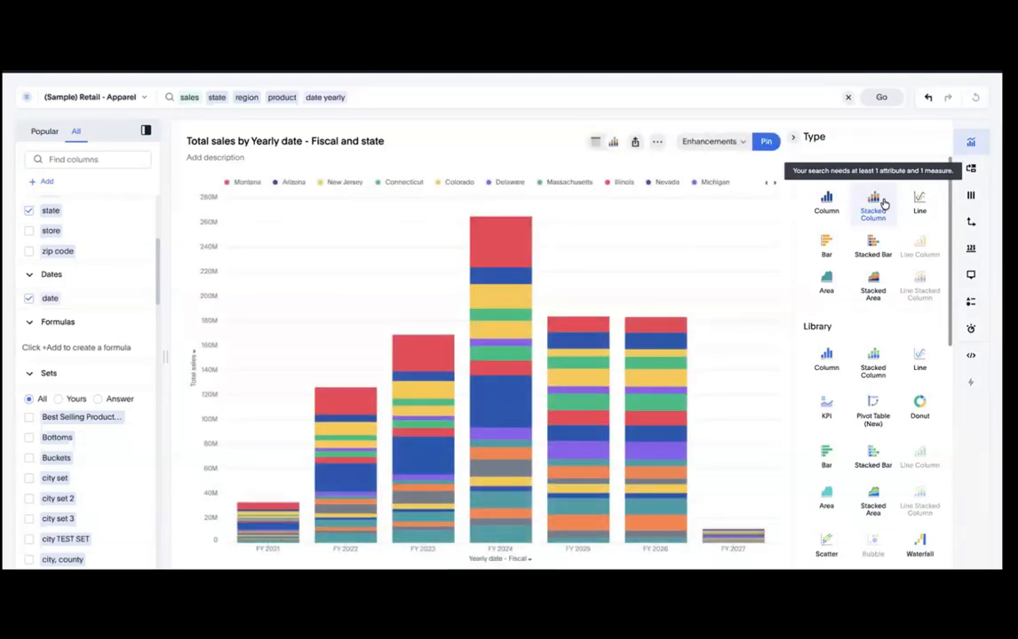
{"action": "left_click", "coordinate": [793, 137]}
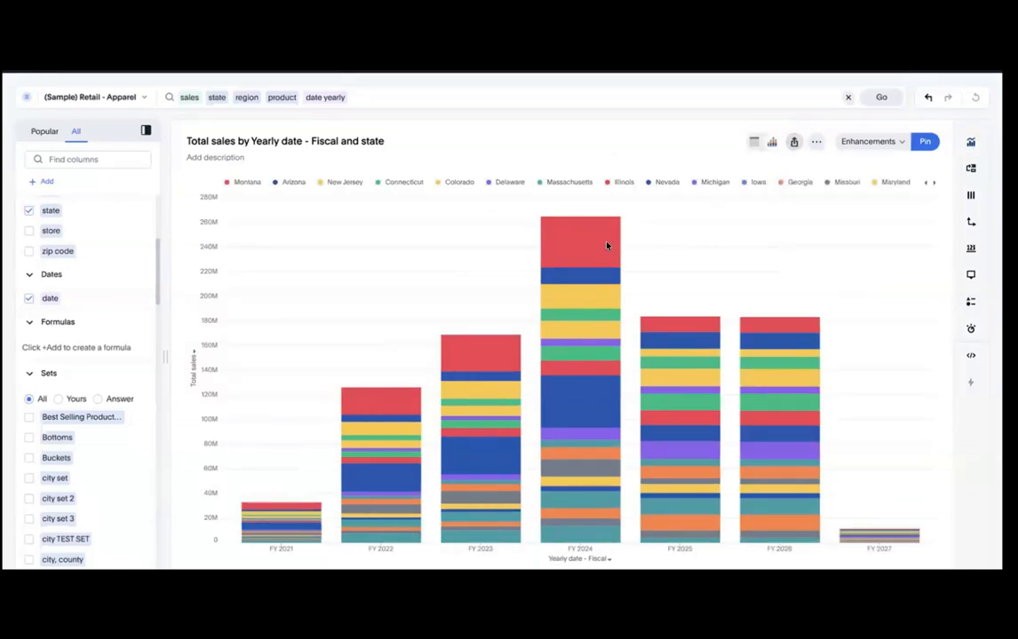
{"action": "mouse_move", "coordinate": [602, 249]}
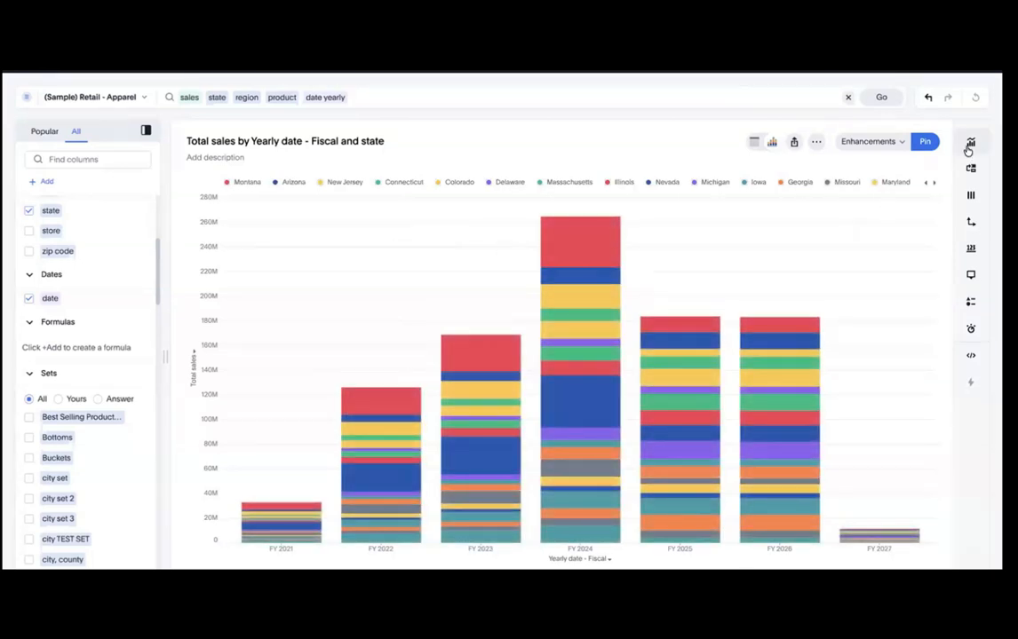
Step: Display all data labels, including total labels, on the stacked column chart
{"action": "left_click", "coordinate": [971, 273]}
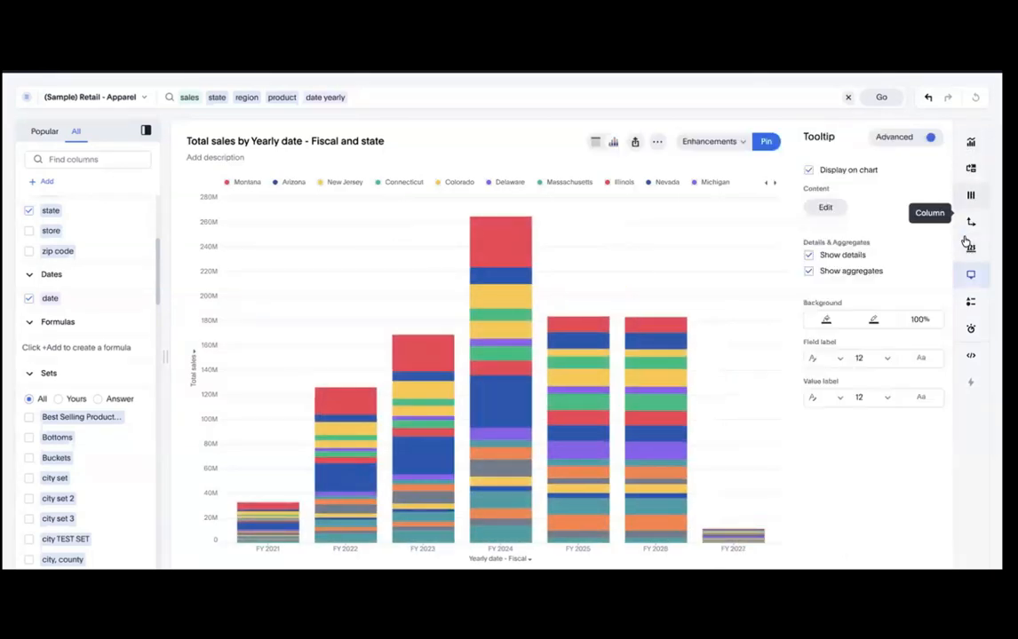
{"action": "left_click", "coordinate": [971, 248]}
{"action": "left_click", "coordinate": [809, 169]}
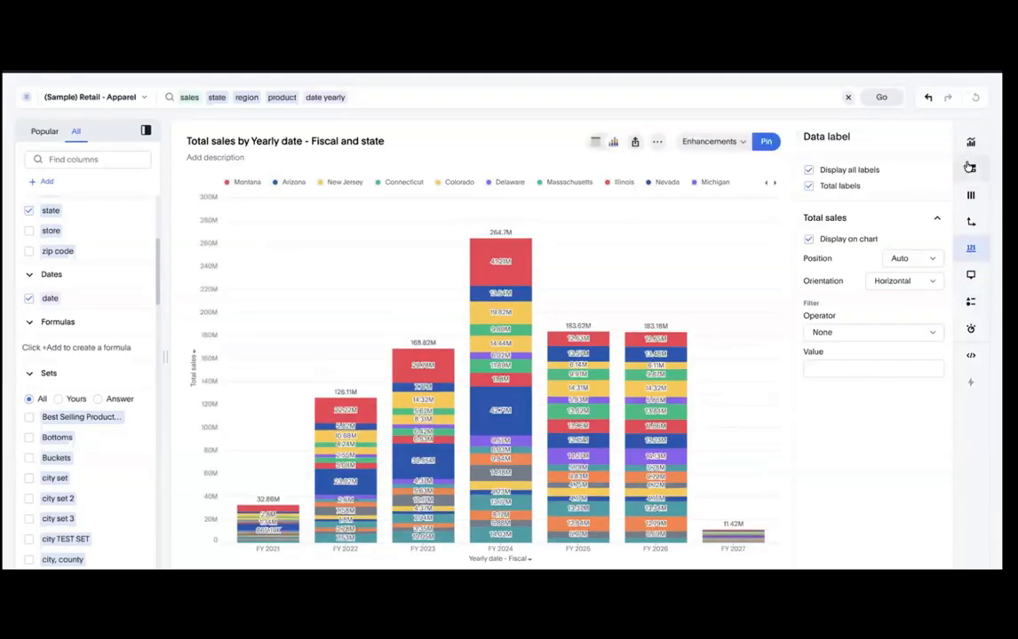
Step: Remove state from the color slicing and update the chart
{"action": "left_click", "coordinate": [971, 168]}
{"action": "left_click_drag", "start_coordinate": [929, 285], "coordinate": [874, 376]}
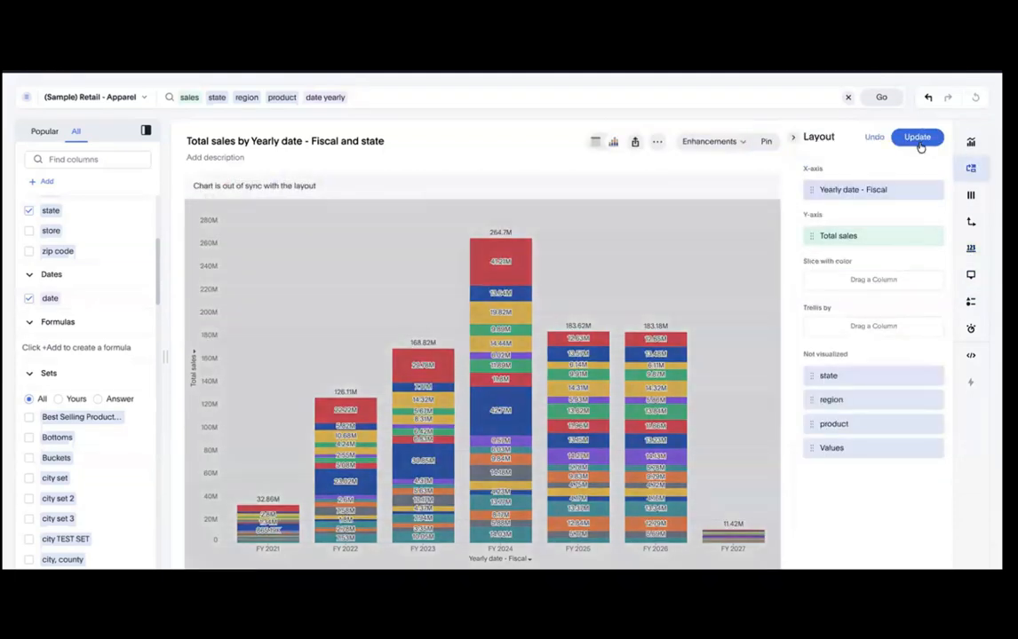
{"action": "left_click", "coordinate": [917, 139]}
Step: Try the Outside position for the Total sales data labels, then set them to Center with Vertical orientation
{"action": "left_click", "coordinate": [971, 249]}
{"action": "left_click", "coordinate": [914, 258]}
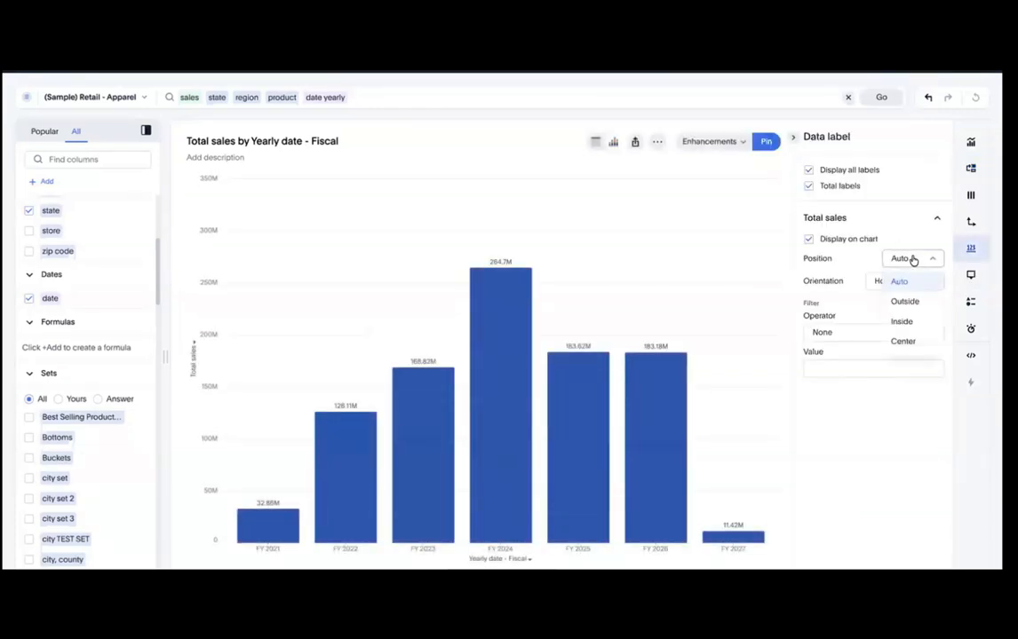
{"action": "left_click", "coordinate": [904, 303]}
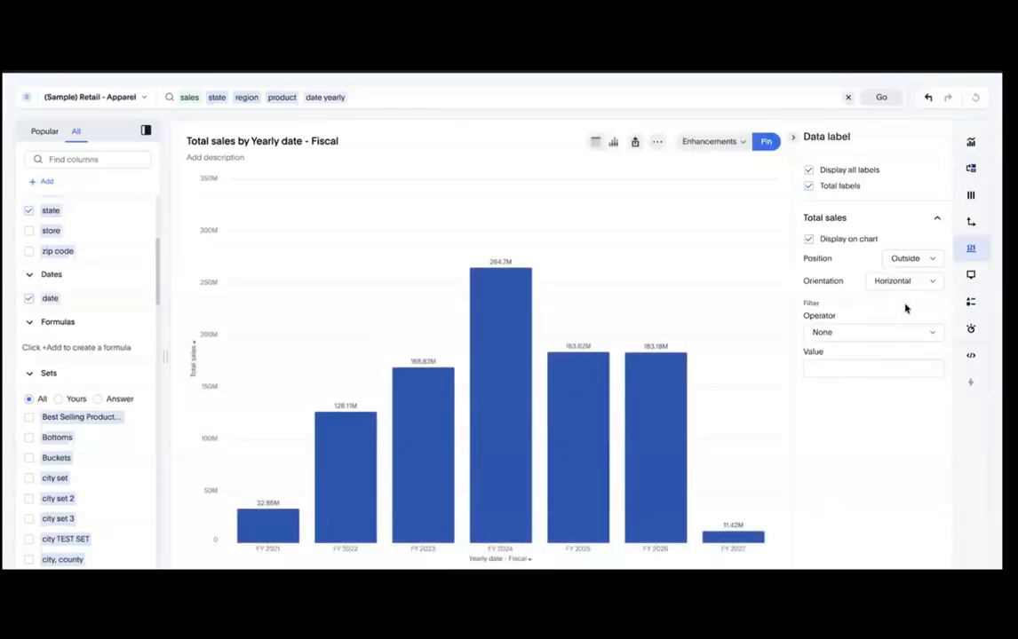
{"action": "left_click", "coordinate": [904, 258]}
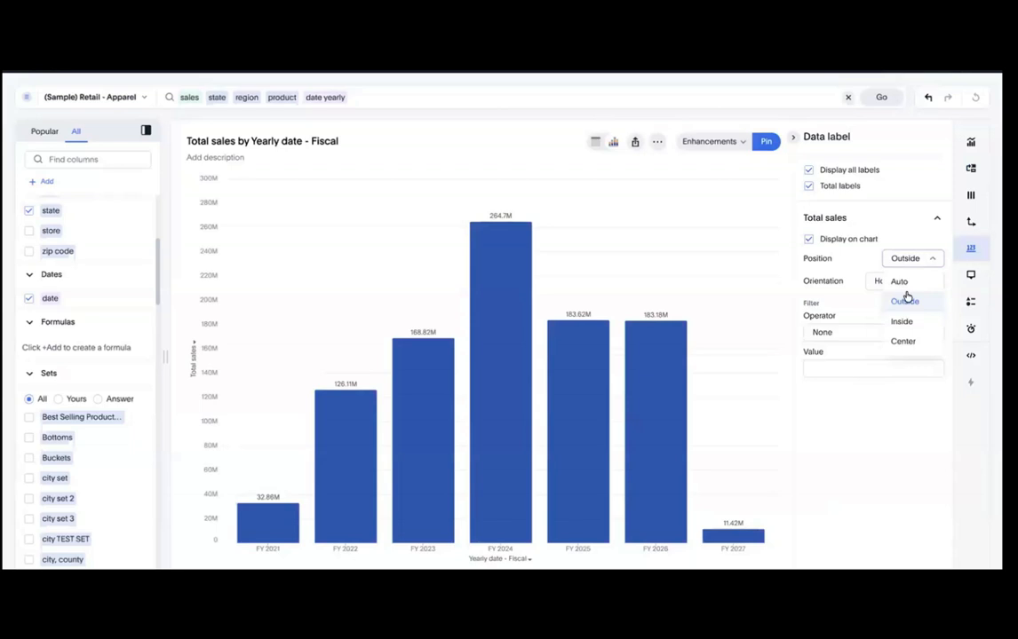
{"action": "left_click", "coordinate": [902, 338]}
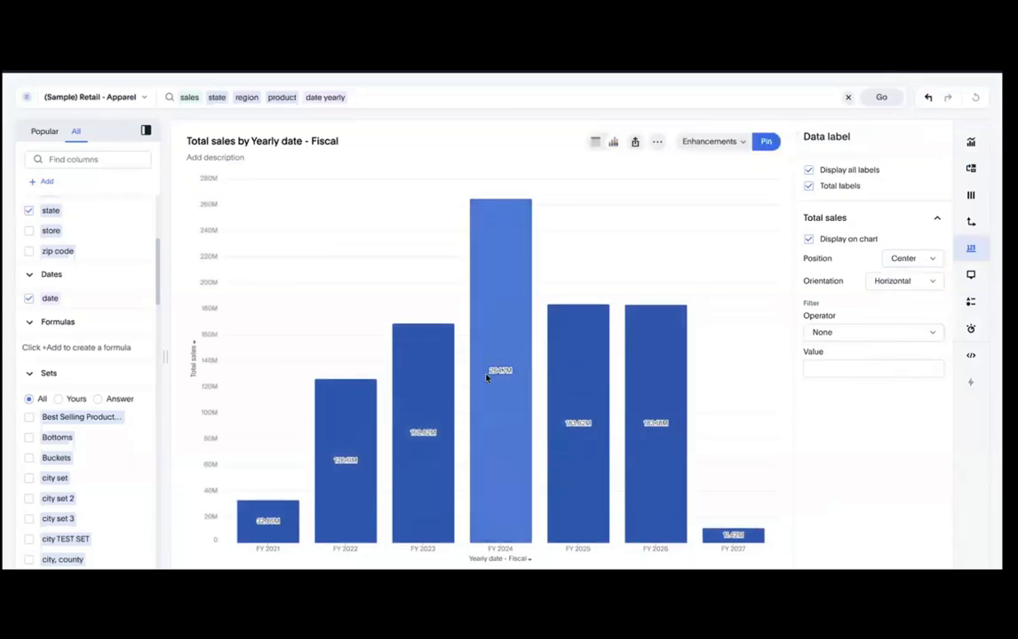
{"action": "left_click", "coordinate": [900, 282]}
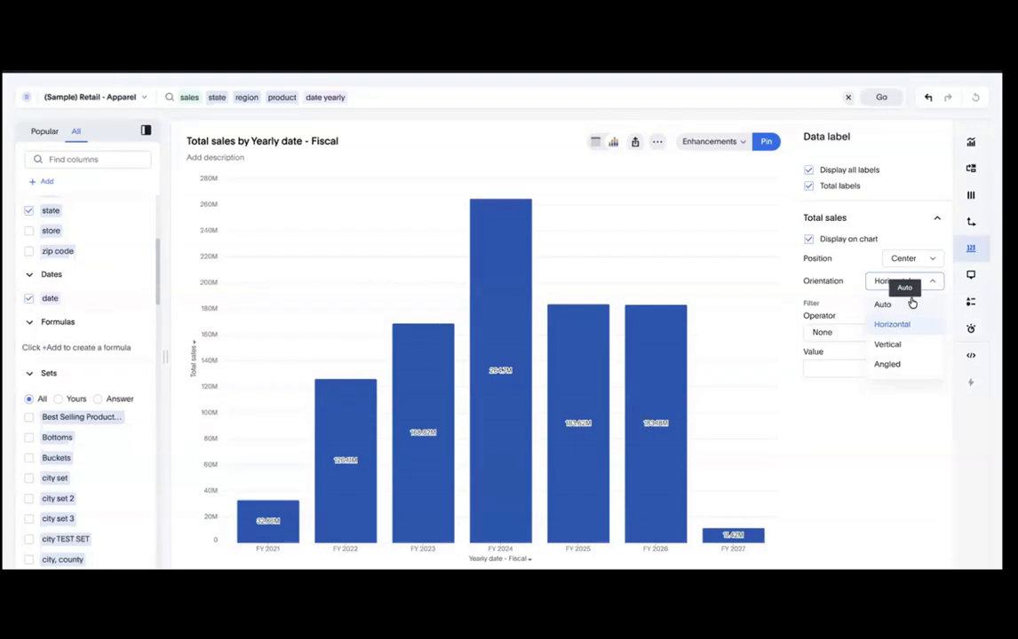
{"action": "left_click", "coordinate": [888, 344]}
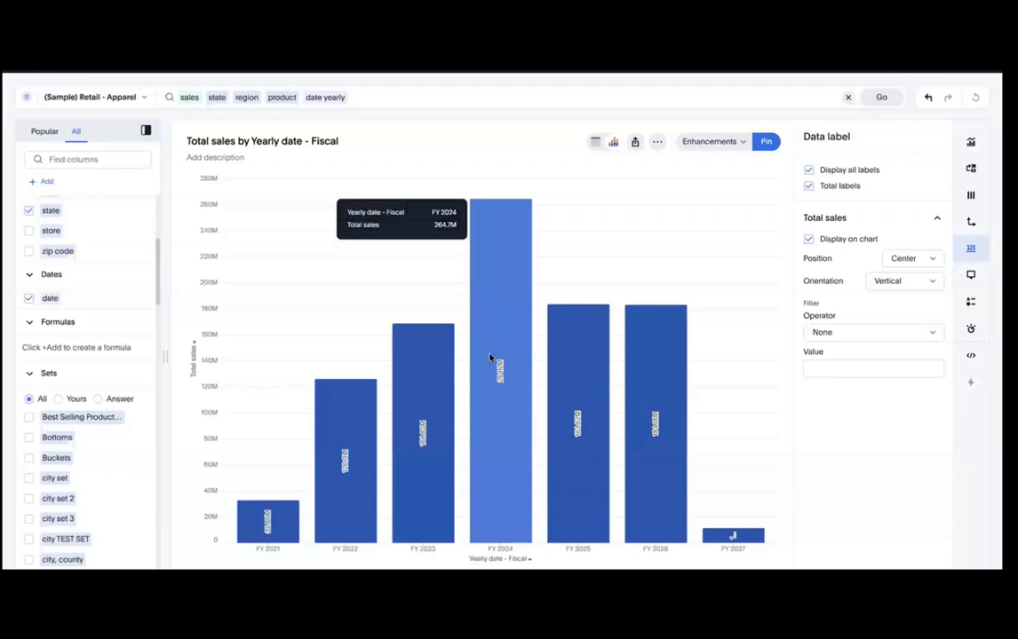
Step: Show row grand totals on the chart through the Summary display settings
{"action": "left_click", "coordinate": [970, 328]}
{"action": "scroll", "coordinate": [834, 401], "scroll_direction": "down", "scroll_amount": 3}
{"action": "left_click", "coordinate": [808, 381]}
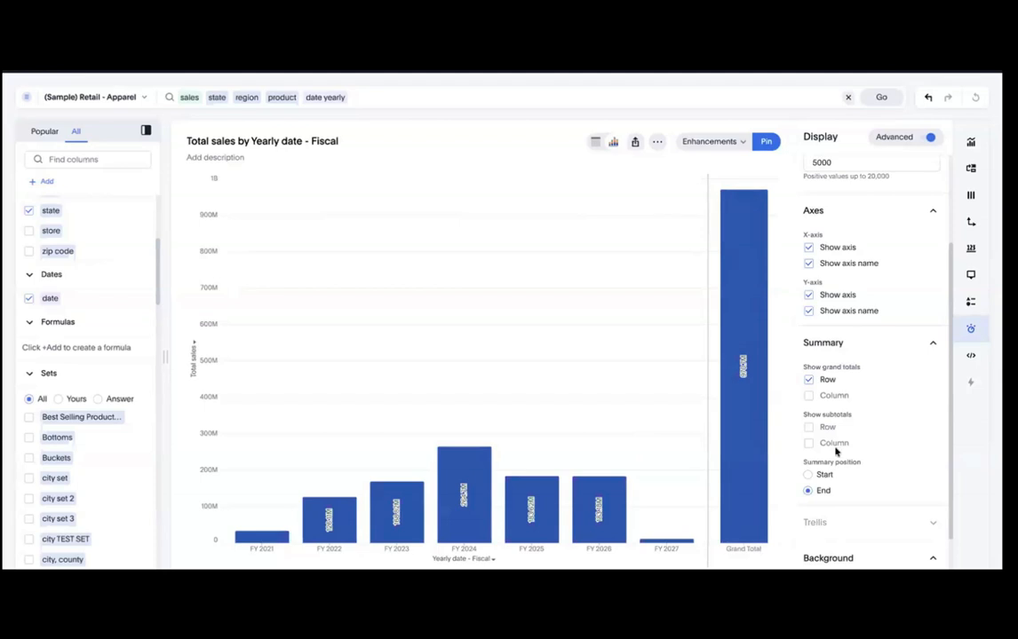
Step: Look through the remaining display settings, then view the chart's layout and column settings
{"action": "scroll", "coordinate": [849, 475], "scroll_direction": "down", "scroll_amount": 2}
{"action": "scroll", "coordinate": [848, 477], "scroll_direction": "up", "scroll_amount": 5}
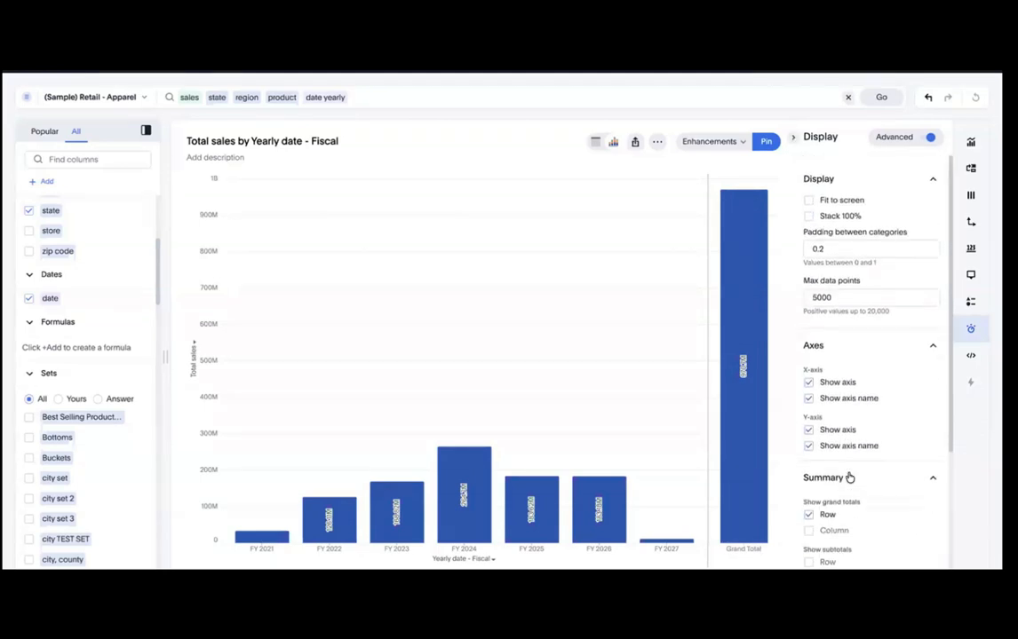
{"action": "left_click", "coordinate": [970, 169]}
{"action": "left_click", "coordinate": [970, 195]}
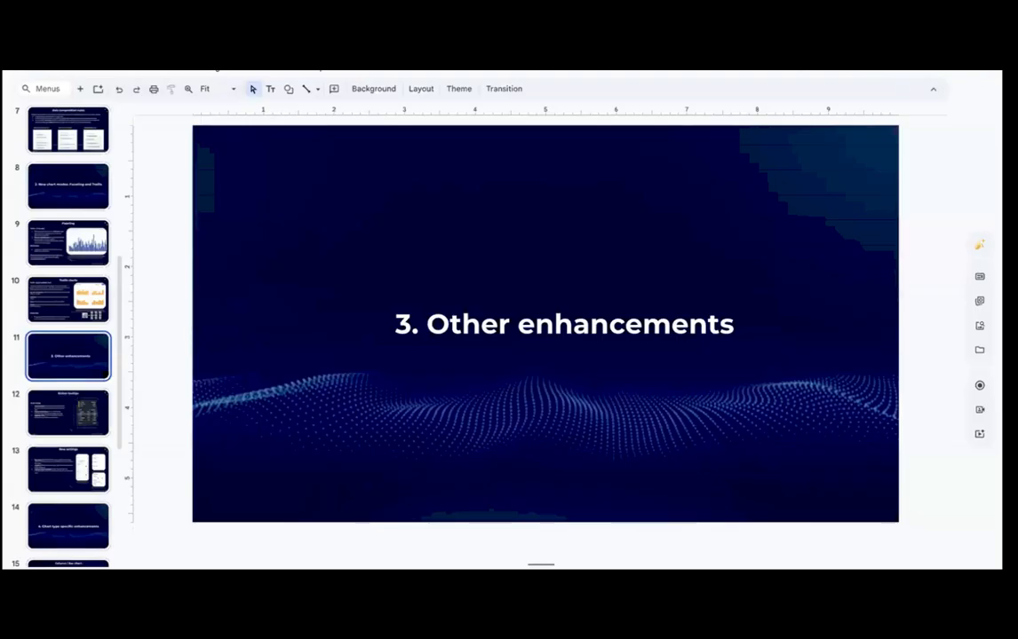
Step: Switch to the Google Slides deck and browse from the Richer tooltips slide through the chart type specific enhancements slides
{"action": "left_click", "coordinate": [68, 413]}
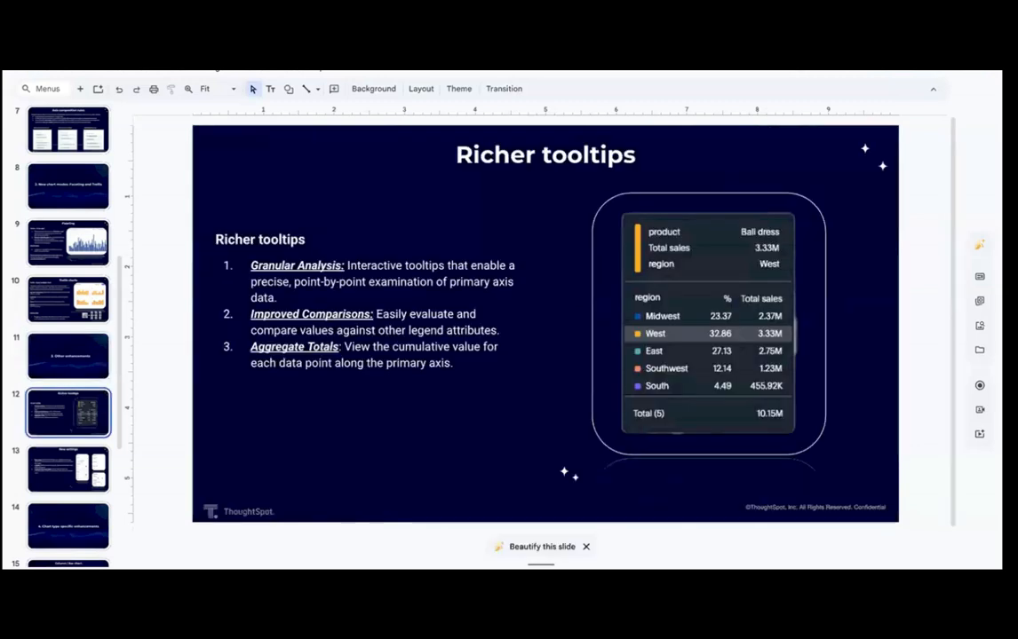
{"action": "key", "text": "Down"}
{"action": "key", "text": "Down"}
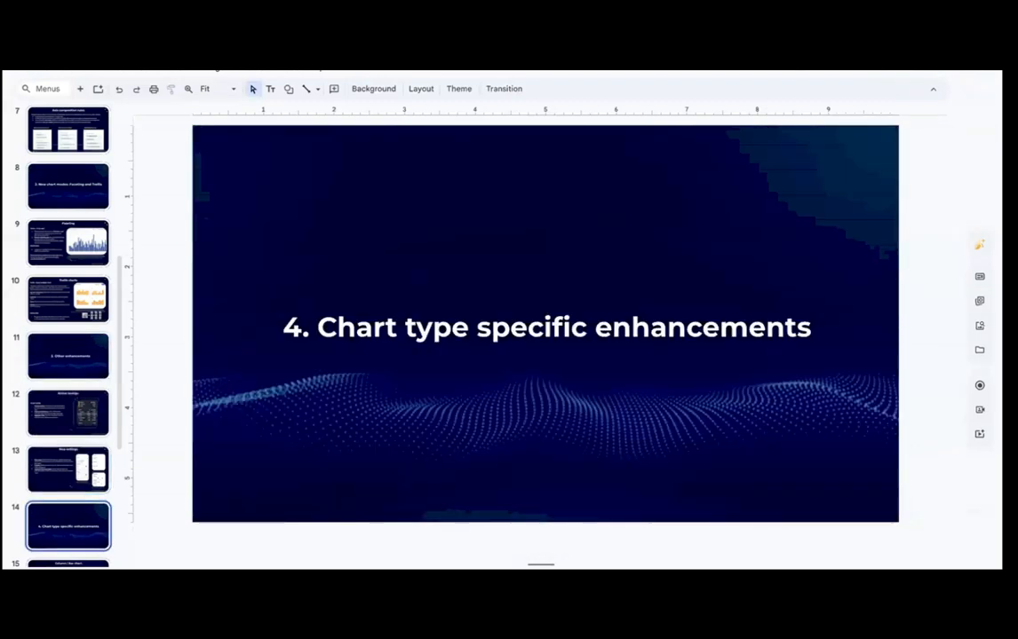
{"action": "key", "text": "Down"}
{"action": "key", "text": "Down"}
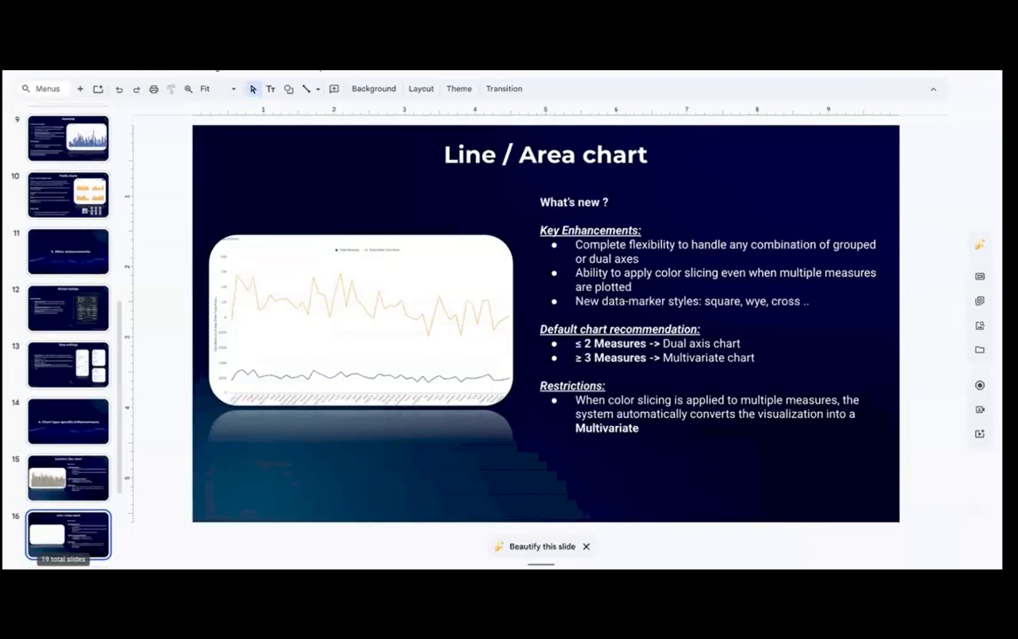
{"action": "key", "text": "Up"}
{"action": "key", "text": "Up"}
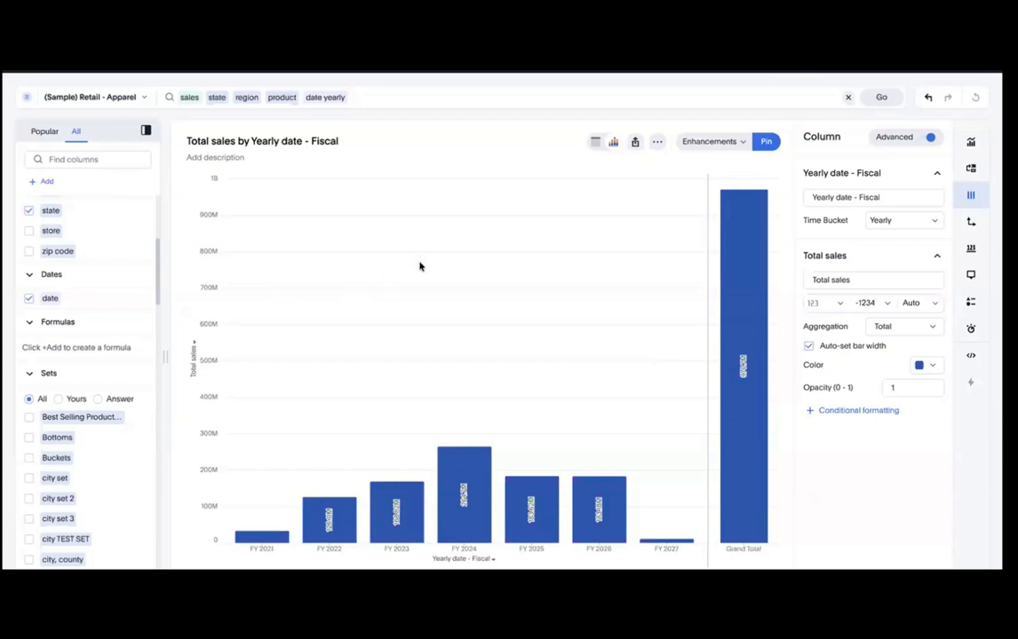
Step: Switch back to ThoughtSpot, add the quantity purchased measure to the search, run it and show the result as a chart
{"action": "left_click", "coordinate": [971, 168]}
{"action": "scroll", "coordinate": [67, 266], "scroll_direction": "up", "scroll_amount": 6}
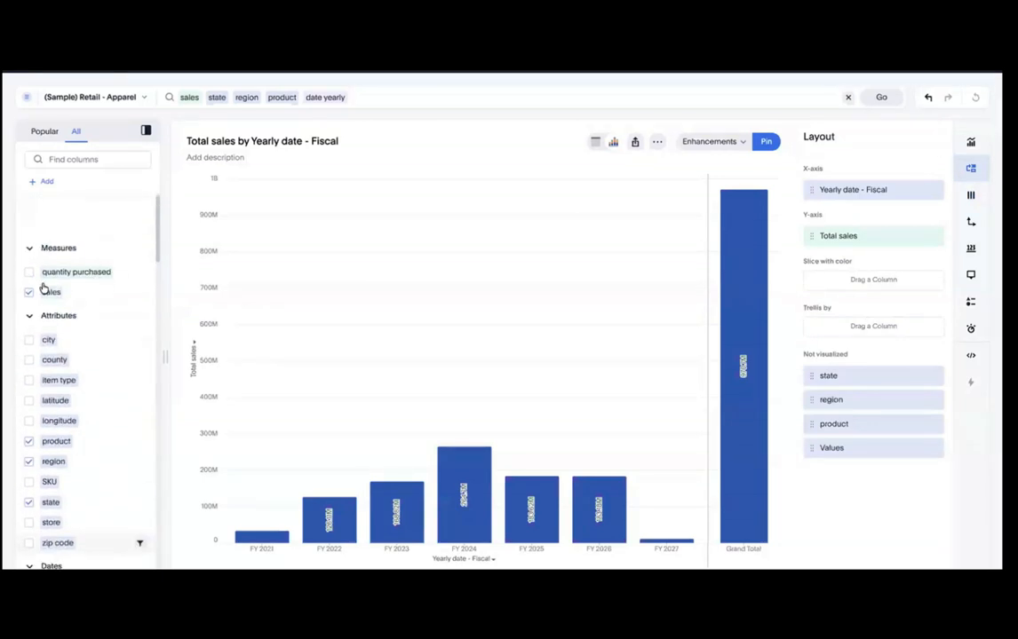
{"action": "left_click", "coordinate": [28, 233]}
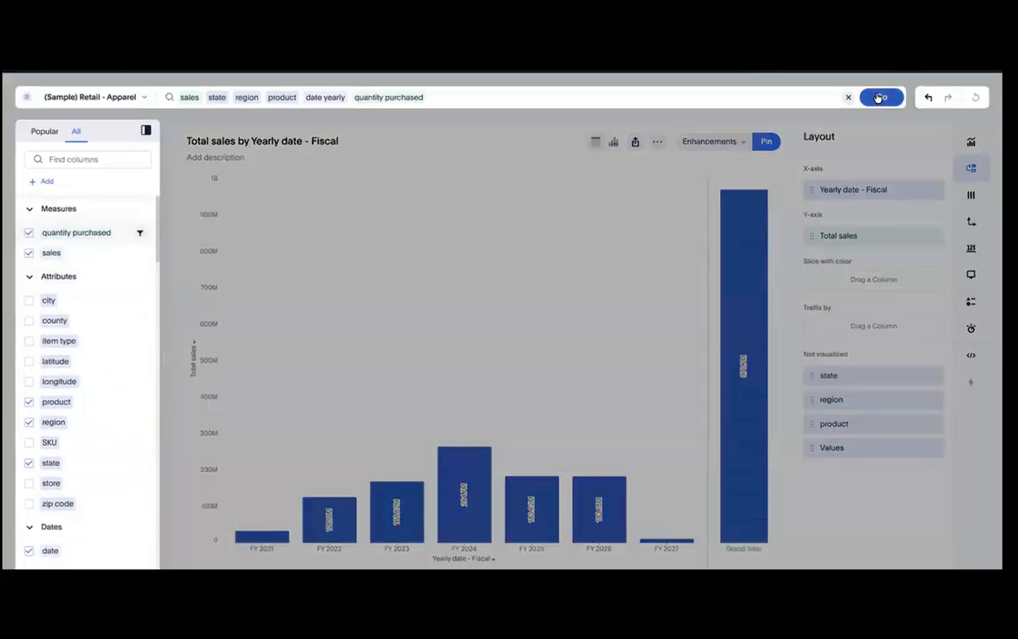
{"action": "left_click", "coordinate": [879, 98]}
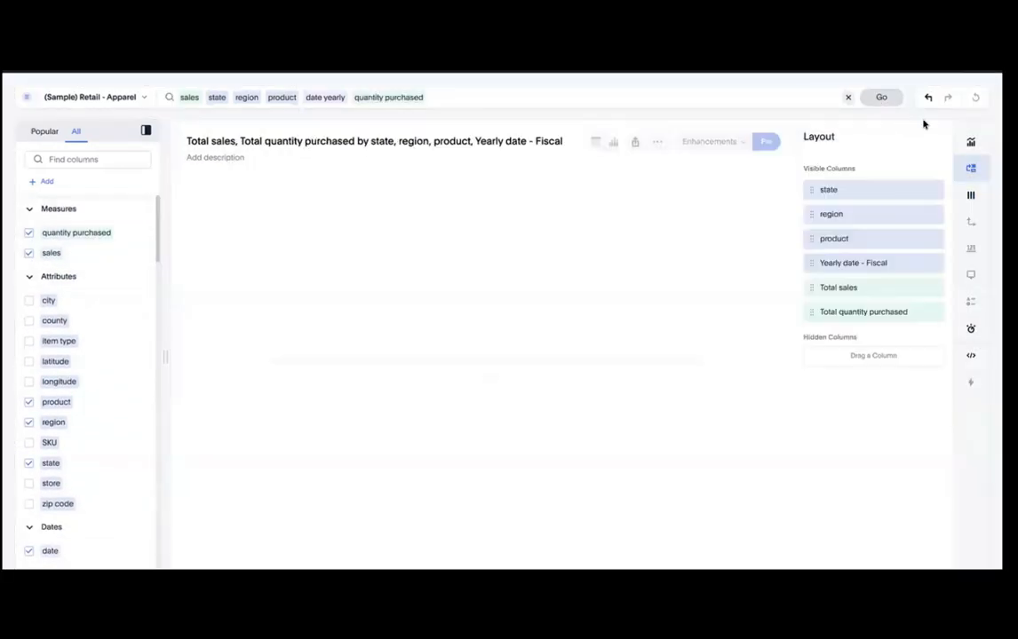
{"action": "left_click", "coordinate": [613, 141]}
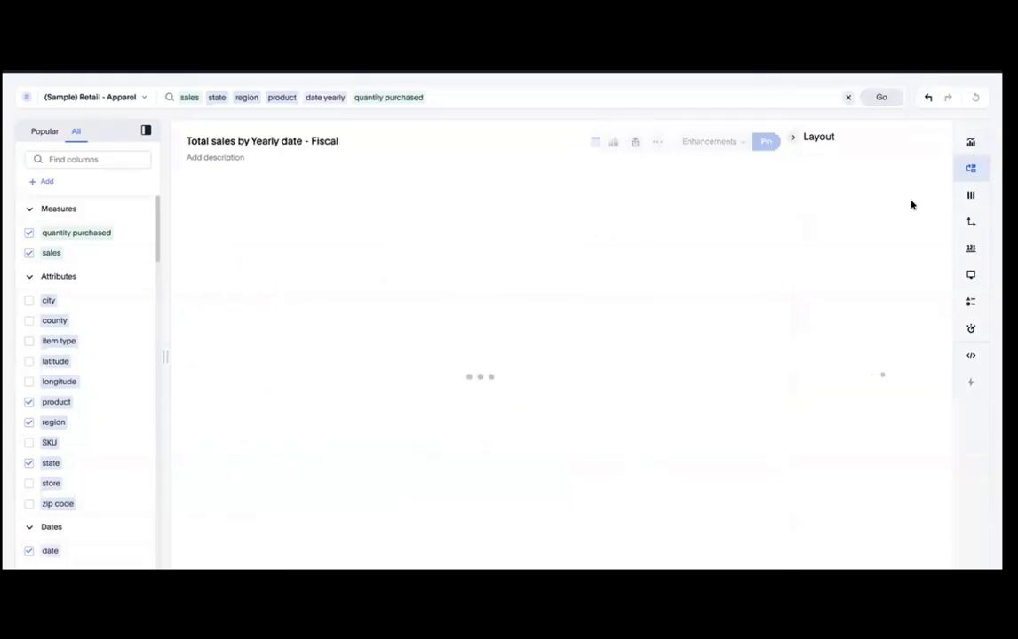
Step: Add Total quantity purchased to the Y-axis, slice the chart with color by region, and update it
{"action": "left_click_drag", "start_coordinate": [860, 444], "coordinate": [860, 249]}
{"action": "left_click_drag", "start_coordinate": [866, 424], "coordinate": [860, 302]}
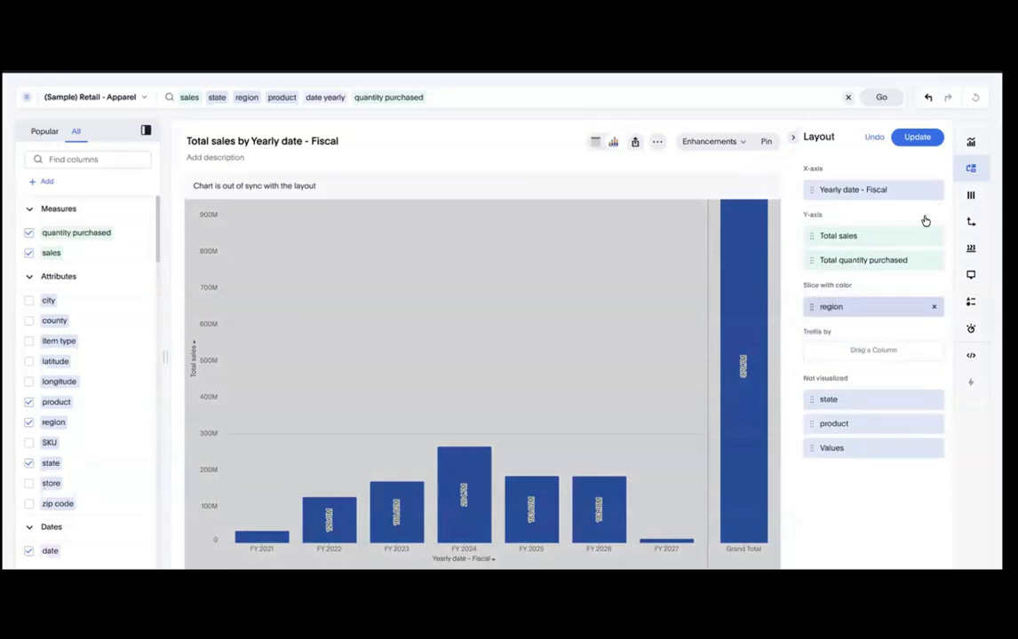
{"action": "left_click", "coordinate": [915, 138]}
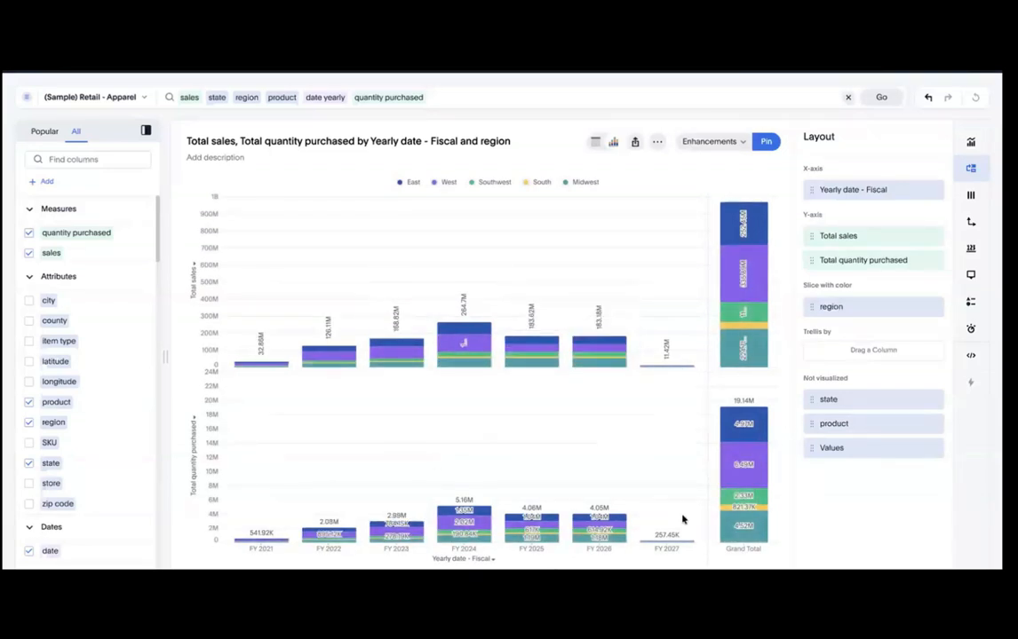
Step: Add average sales to the search, plot Average sales on the Y-axis below Total quantity purchased, and update the chart
{"action": "left_click", "coordinate": [496, 95]}
{"action": "type", "text": "average"}
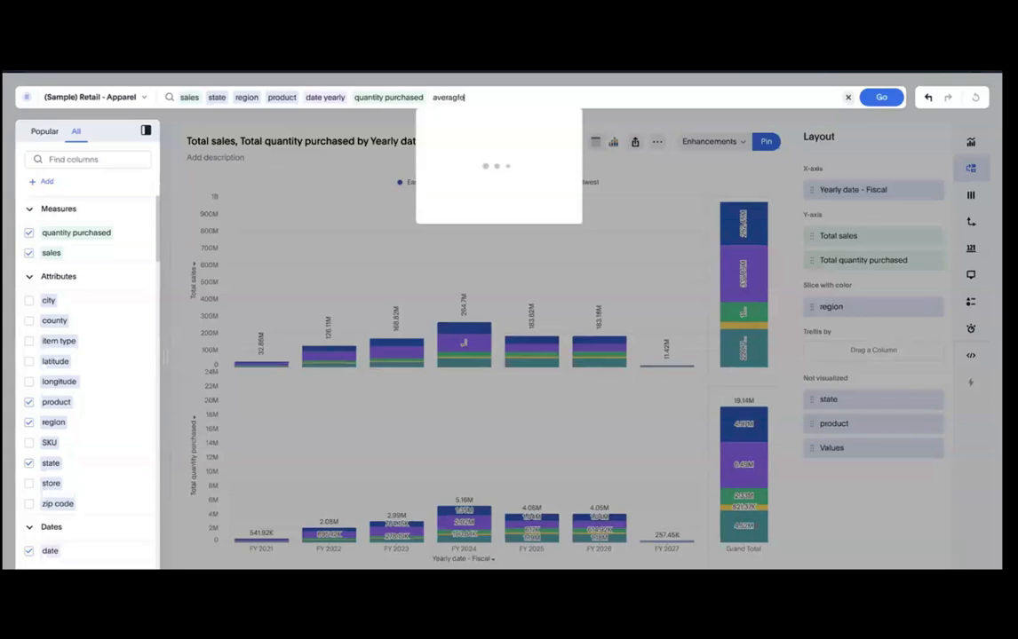
{"action": "type", "text": " sales"}
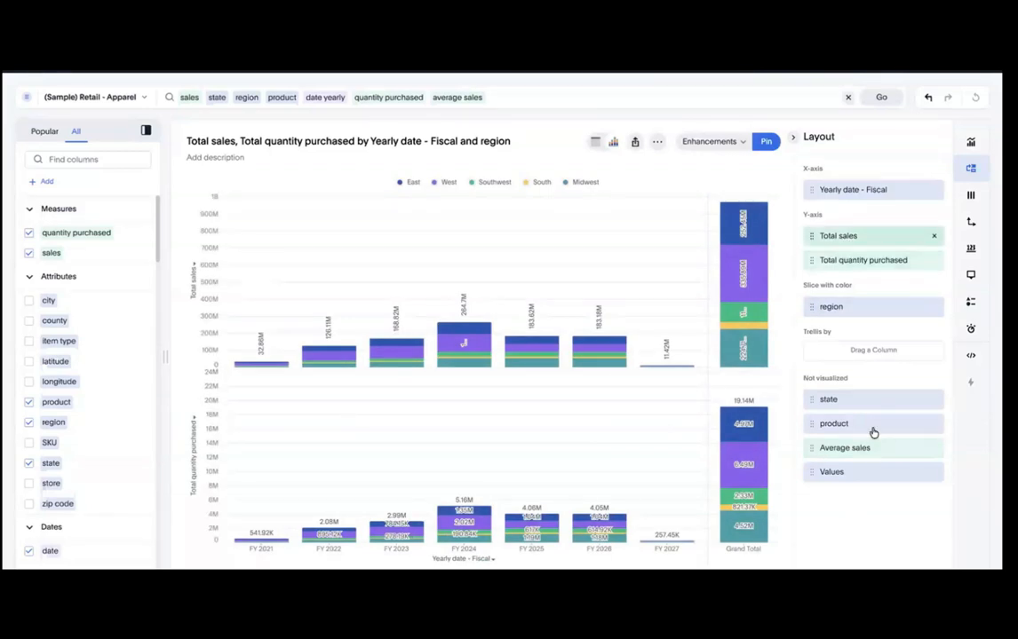
{"action": "left_click_drag", "start_coordinate": [873, 450], "coordinate": [866, 282]}
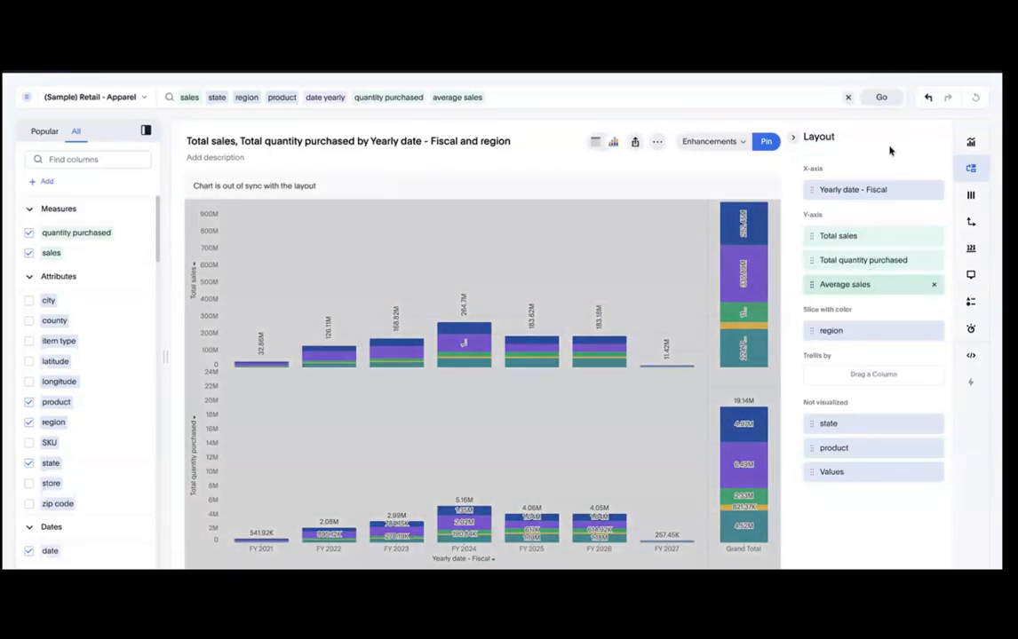
{"action": "left_click", "coordinate": [919, 136]}
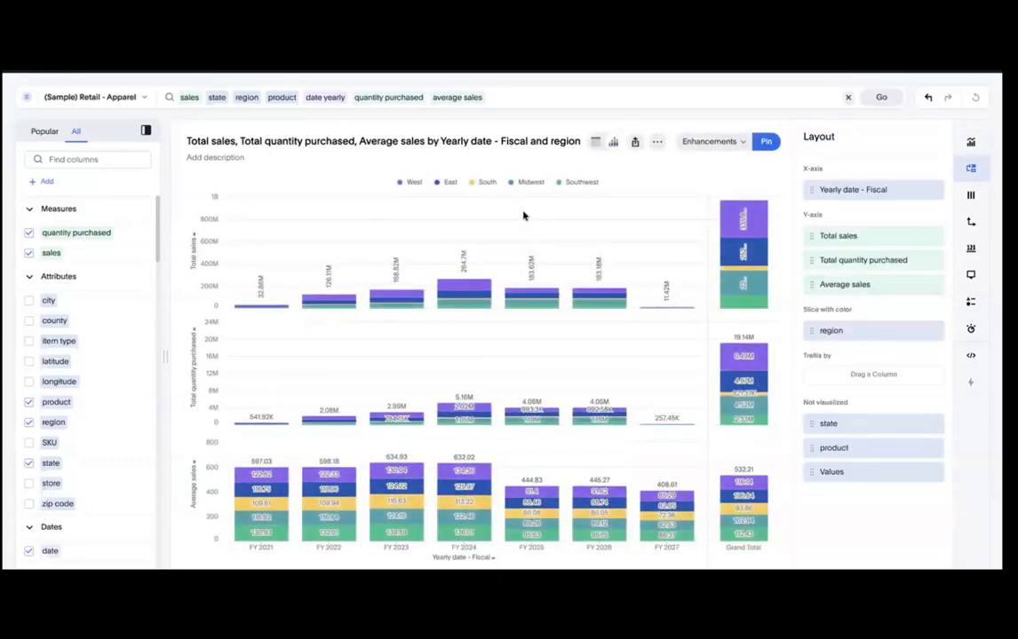
{"action": "mouse_move", "coordinate": [523, 487]}
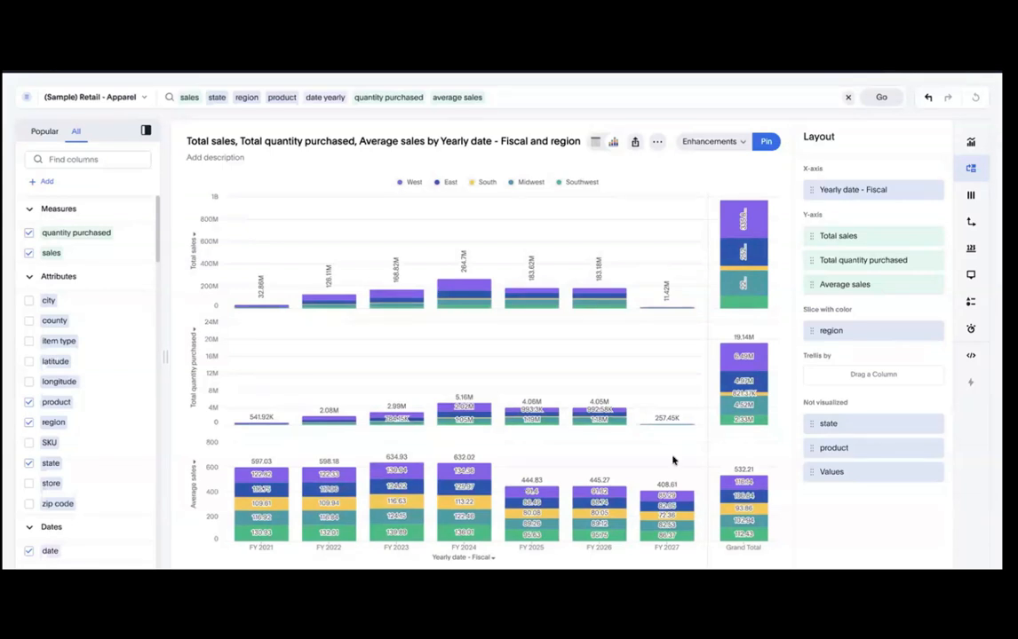
Step: Change the chart to the new Line Column type and open its layout settings
{"action": "left_click", "coordinate": [971, 142]}
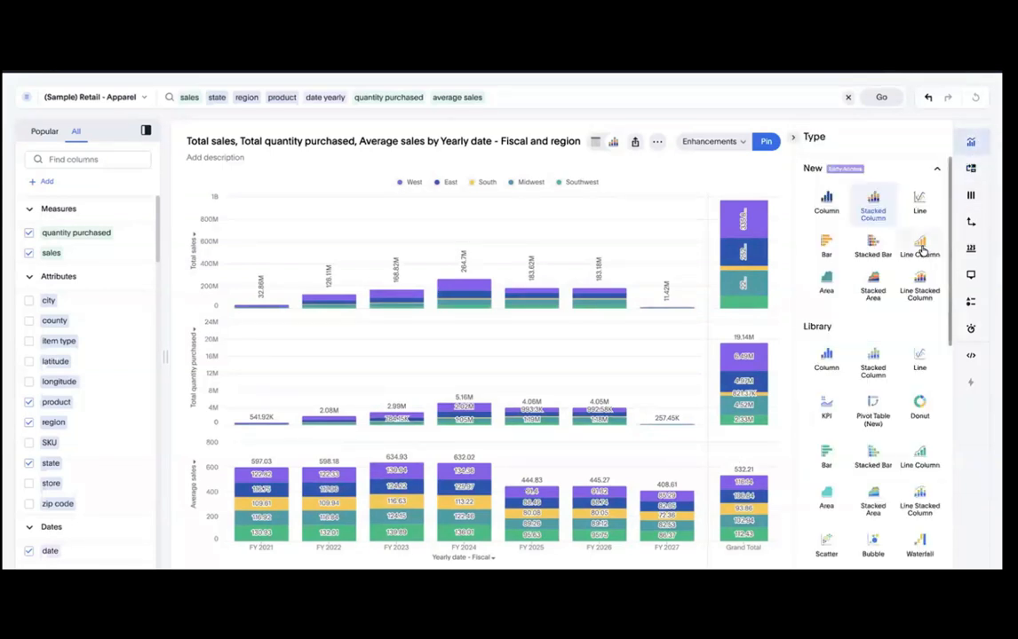
{"action": "left_click", "coordinate": [921, 252]}
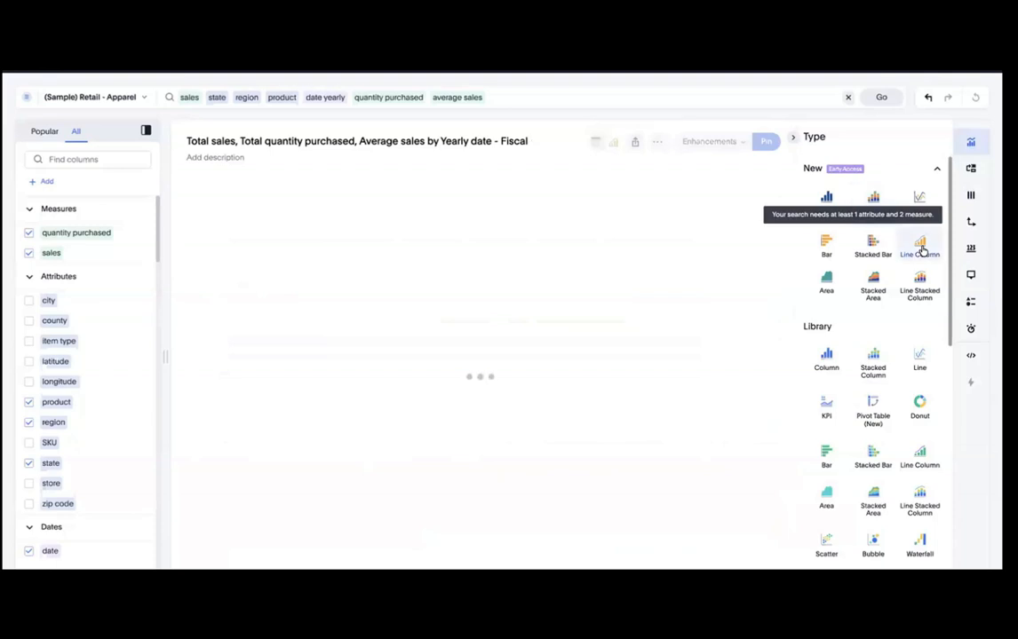
{"action": "left_click", "coordinate": [962, 169]}
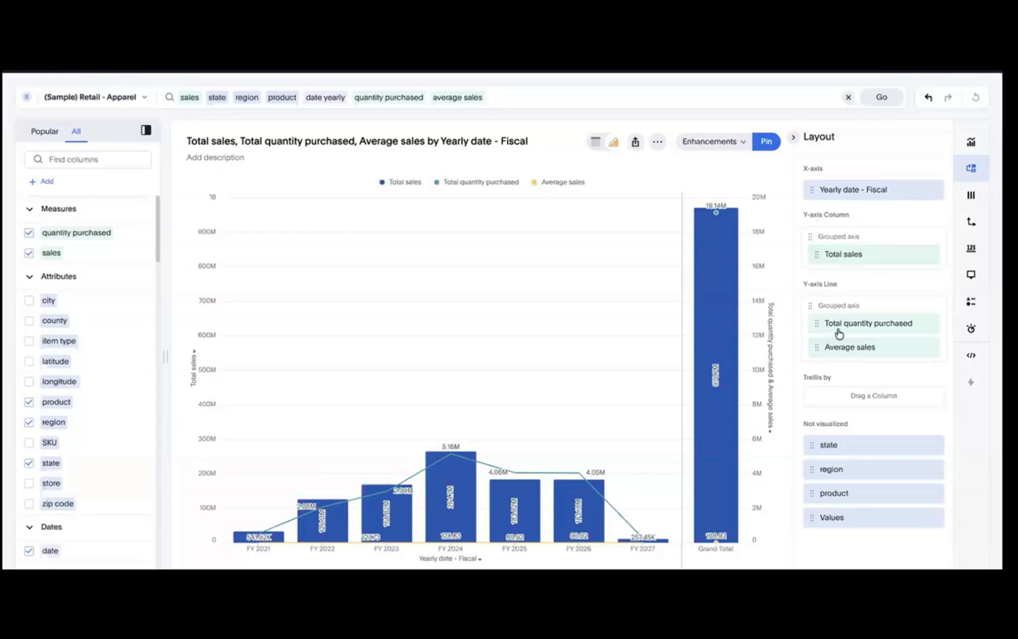
Step: Move Average sales from the Y-axis Line group into the Y-axis Column group with Total sales, and update the chart
{"action": "left_click_drag", "start_coordinate": [844, 345], "coordinate": [847, 257]}
{"action": "mouse_move", "coordinate": [797, 214]}
{"action": "left_mouse_down"}
{"action": "mouse_move", "coordinate": [865, 215]}
{"action": "mouse_move", "coordinate": [813, 213]}
{"action": "left_mouse_up"}
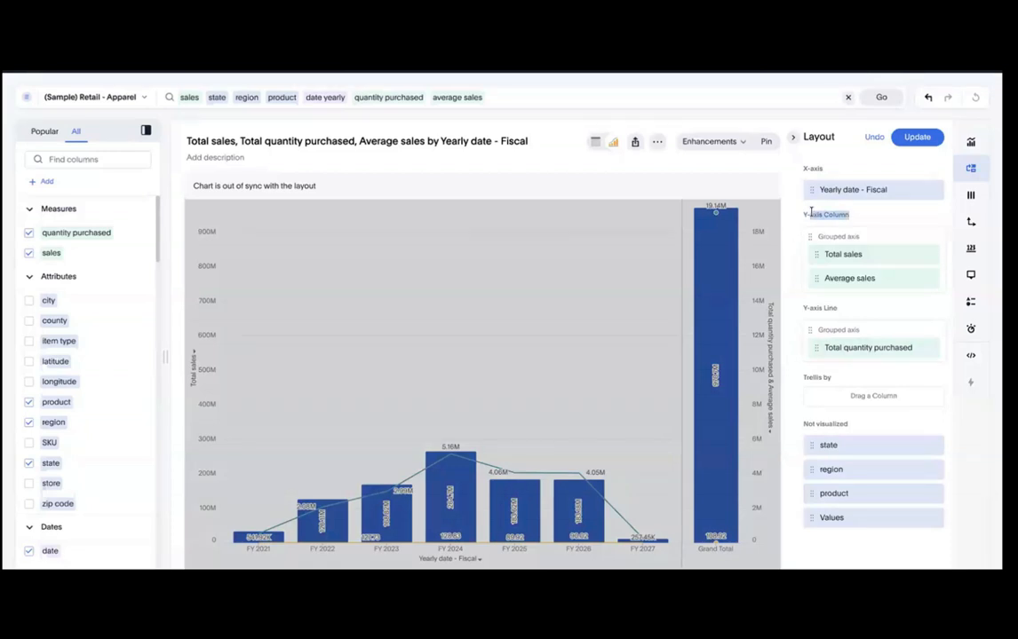
{"action": "left_click_drag", "start_coordinate": [860, 307], "coordinate": [845, 270]}
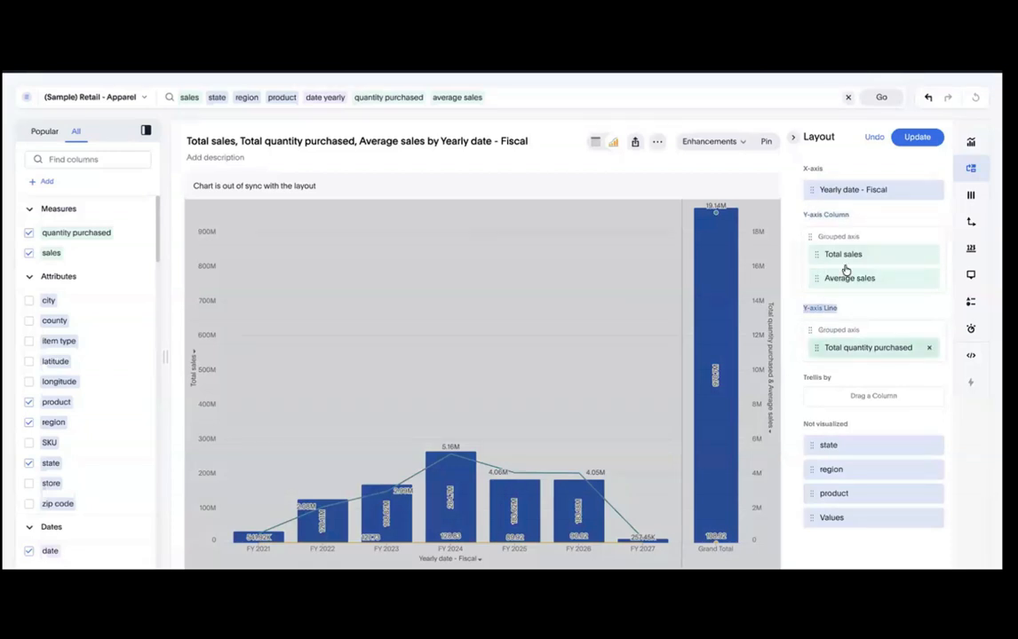
{"action": "left_click", "coordinate": [857, 311]}
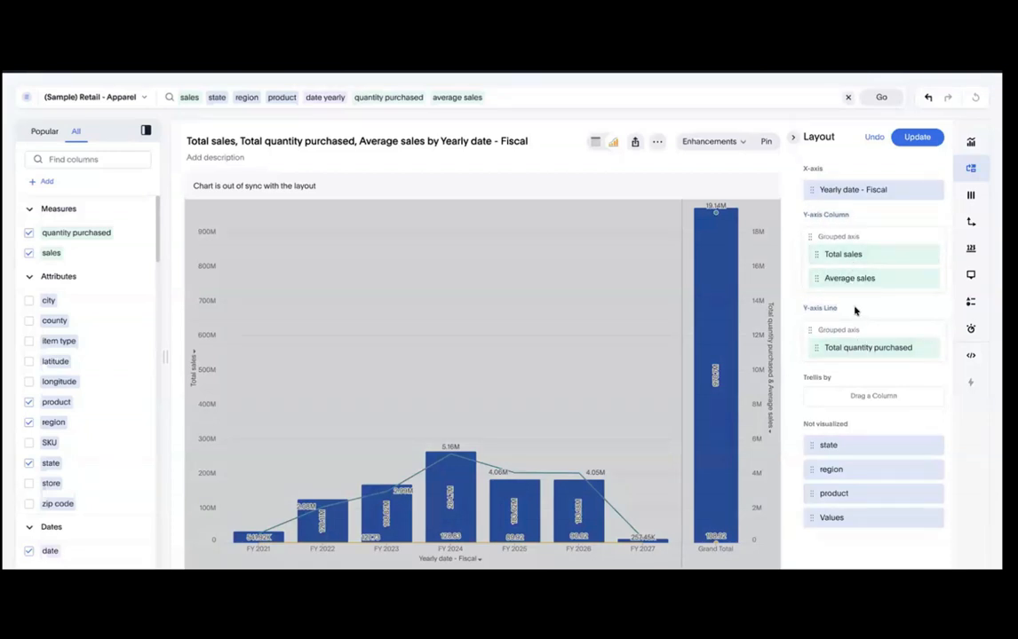
{"action": "left_click", "coordinate": [915, 138]}
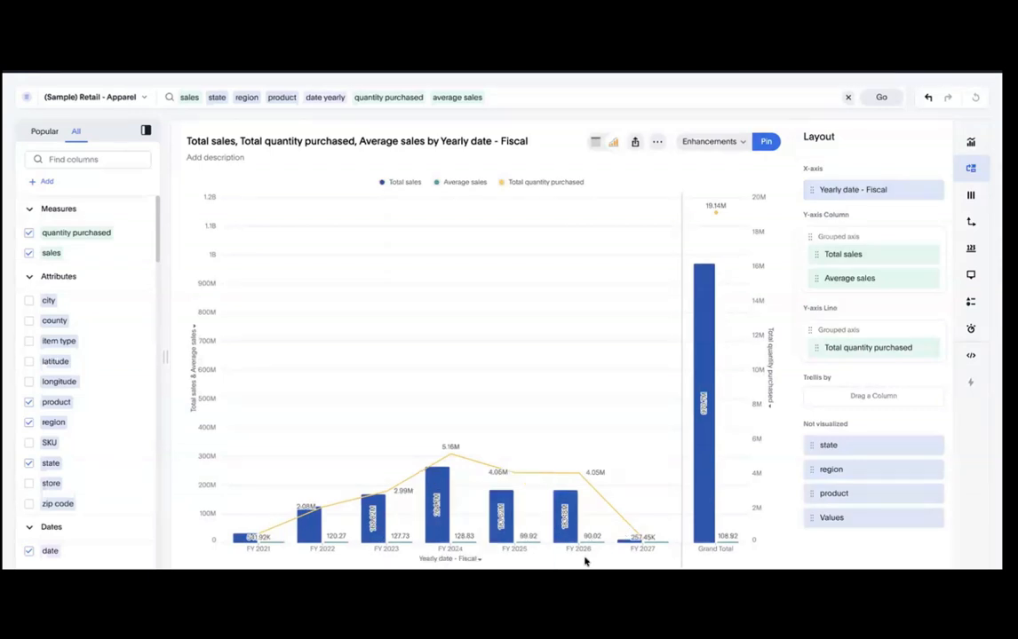
Step: Examine the FY 2021 Average sales tooltip, the available chart types and the Line Column layout
{"action": "mouse_move", "coordinate": [306, 502]}
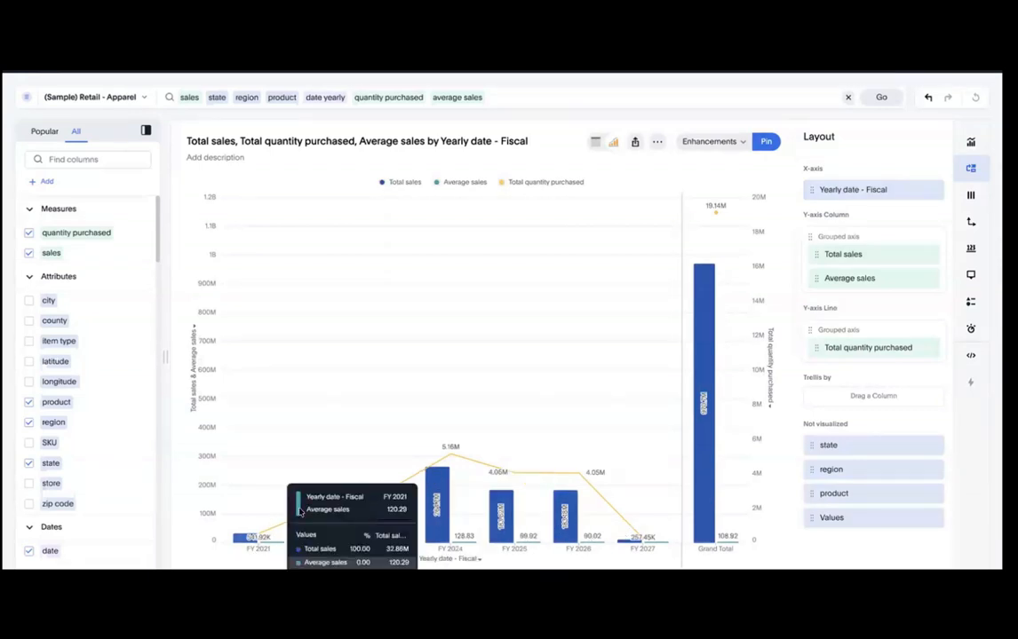
{"action": "mouse_move", "coordinate": [857, 346]}
{"action": "left_mouse_down"}
{"action": "mouse_move", "coordinate": [861, 334]}
{"action": "mouse_move", "coordinate": [862, 353]}
{"action": "left_mouse_up"}
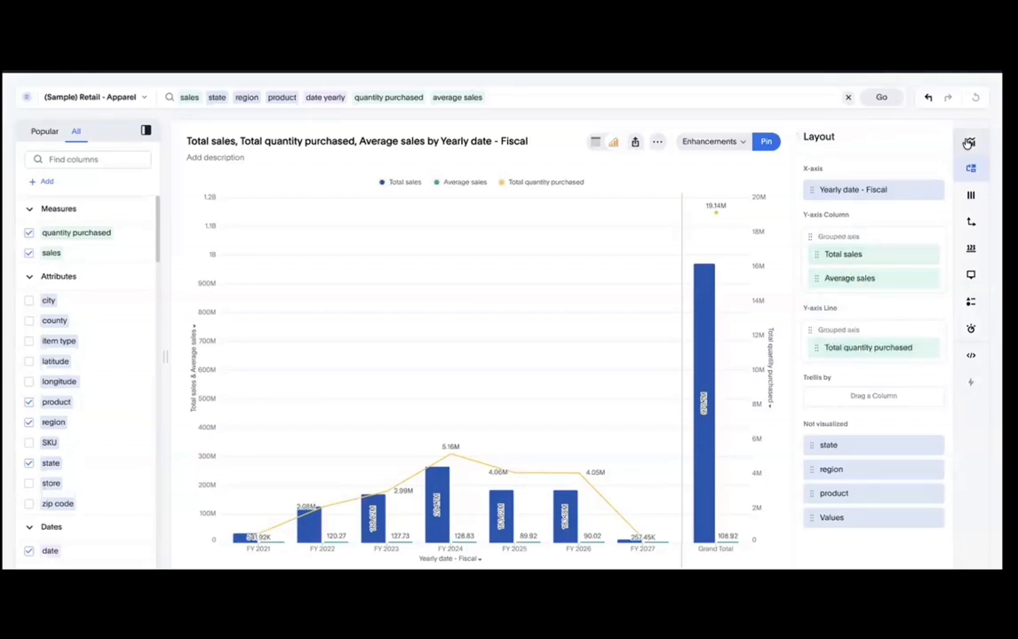
{"action": "left_click", "coordinate": [969, 144]}
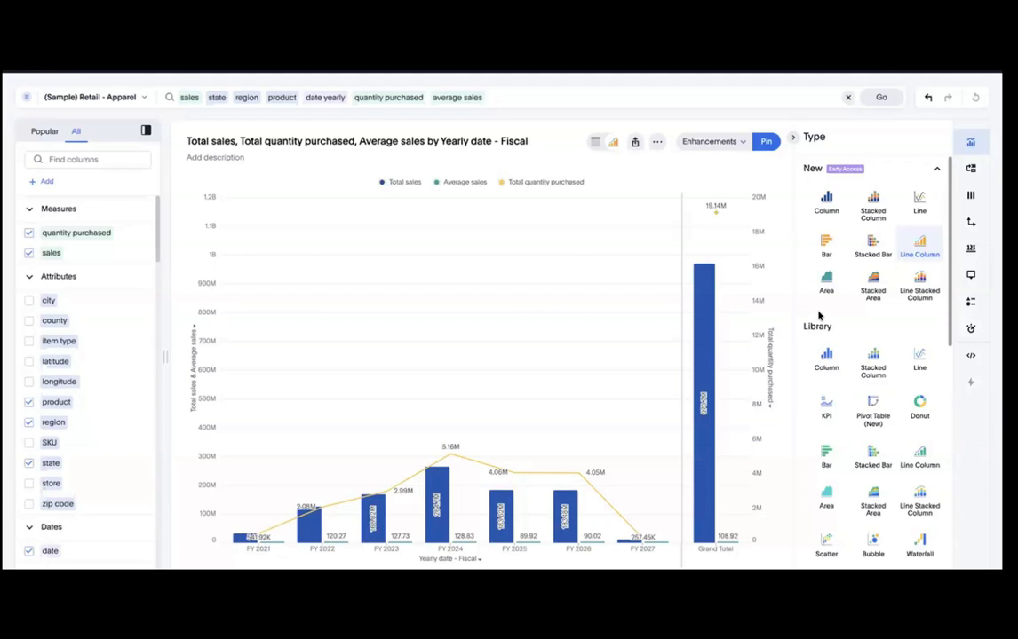
{"action": "left_click", "coordinate": [971, 167]}
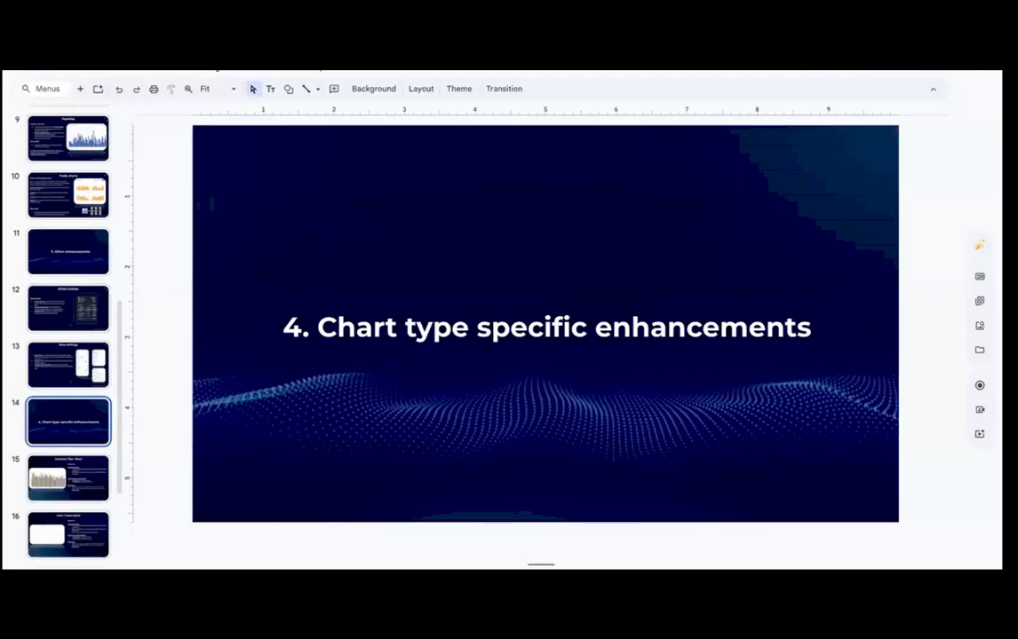
Step: Switch to the Google Slides deck and advance to the Line / Area chart slide
{"action": "key", "text": "Down"}
{"action": "key", "text": "Down"}
{"action": "key", "text": "Down"}
{"action": "key", "text": "Down"}
{"action": "key", "text": "Down"}
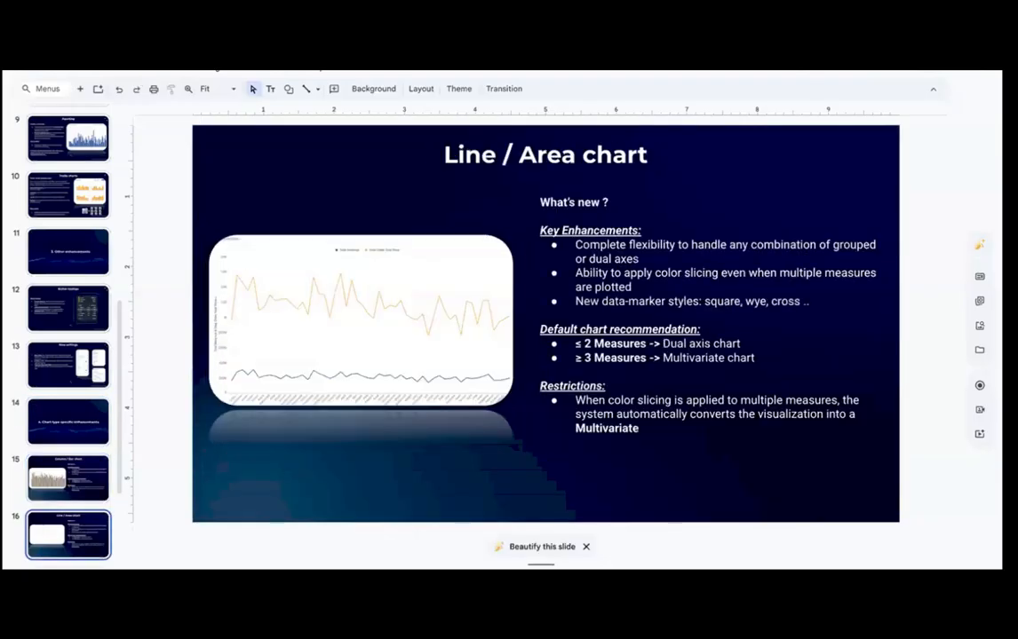